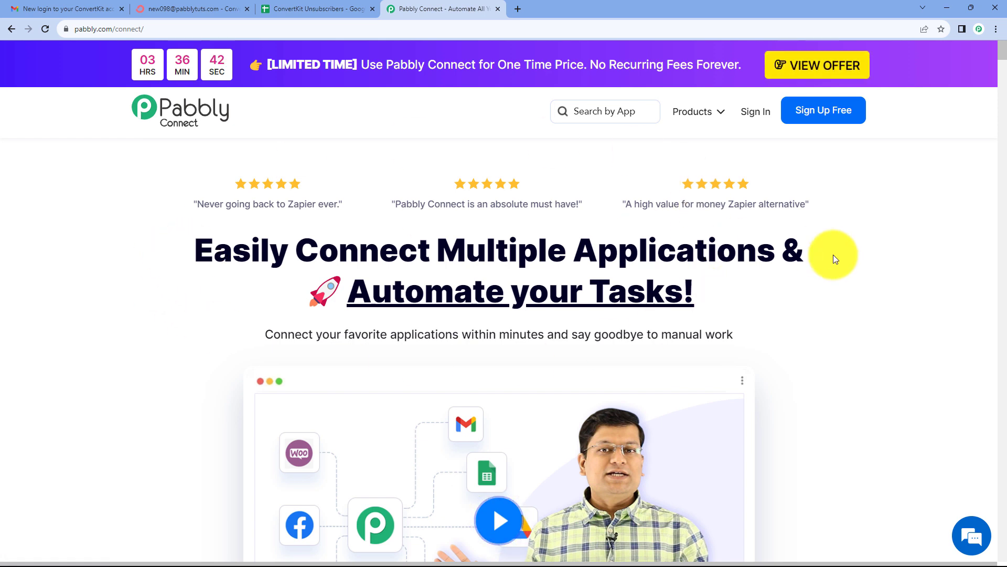
# Step: Sign in to Pabbly and access the Pabbly Connect app from the All Apps page
pyautogui.click(754, 113)
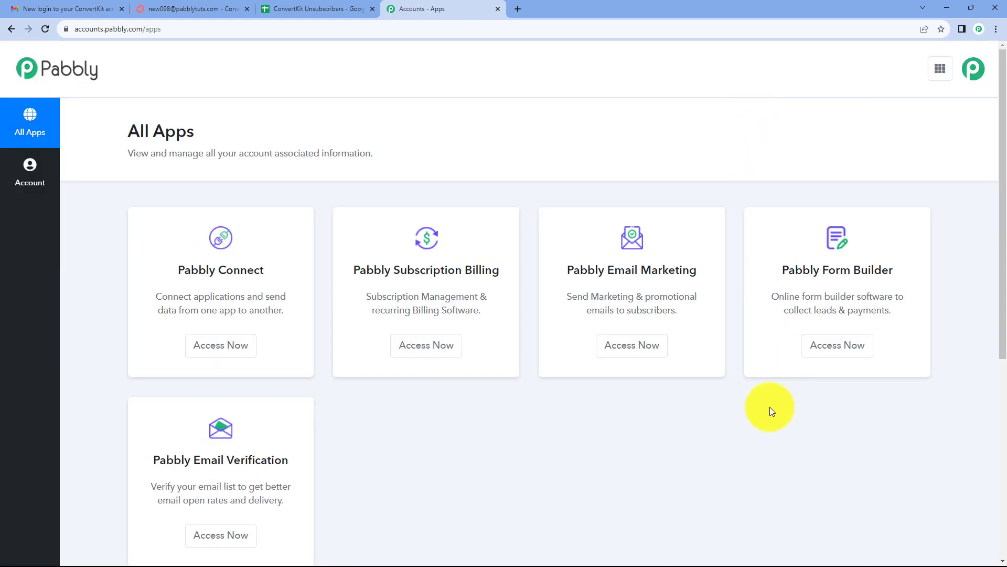
pyautogui.scroll(-1, 769, 407)
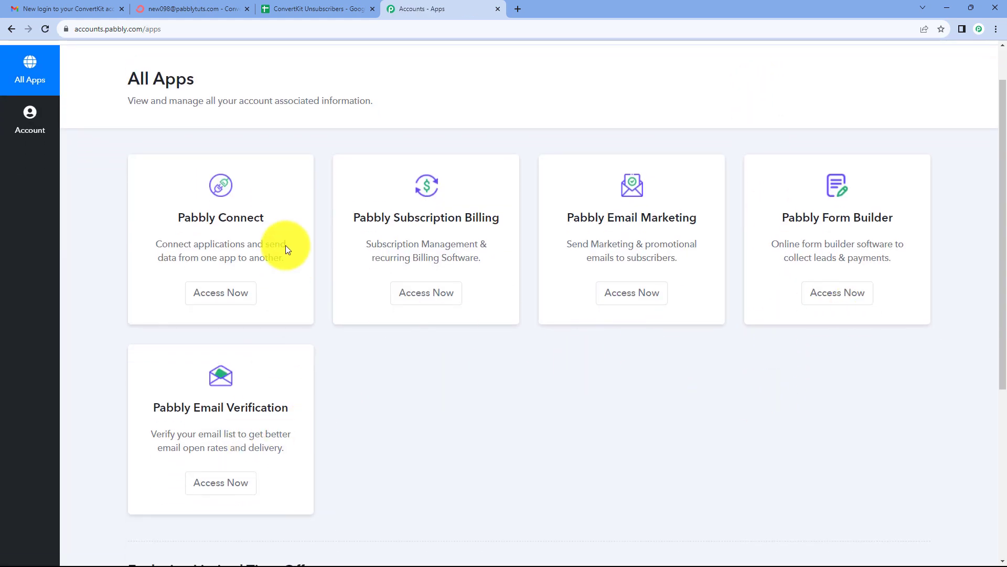
pyautogui.click(227, 298)
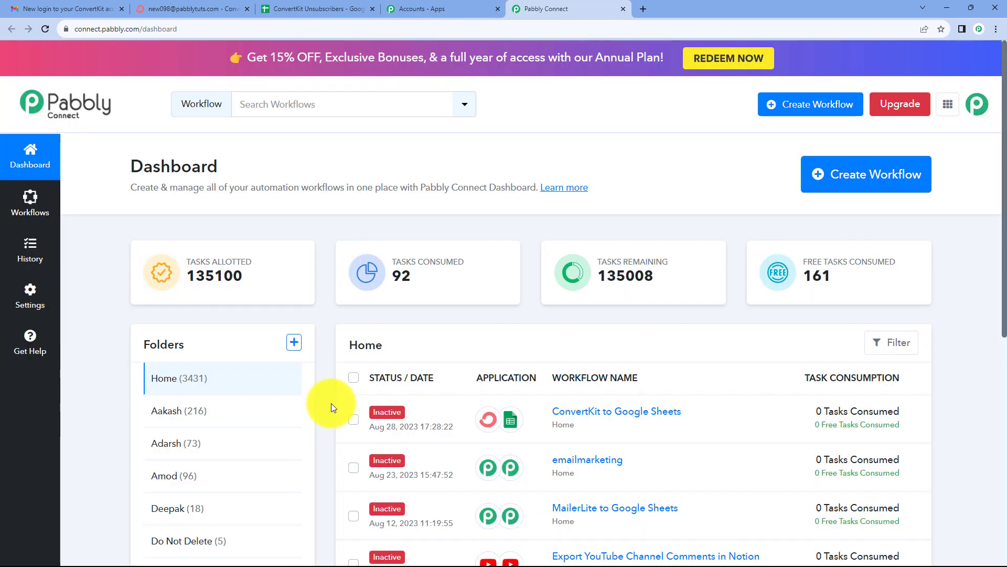
# Step: Create a new workflow named "Add ConvertKit Unsubscribers in Google Sheets"
pyautogui.scroll(-4, 331, 409)
pyautogui.scroll(2, 330, 413)
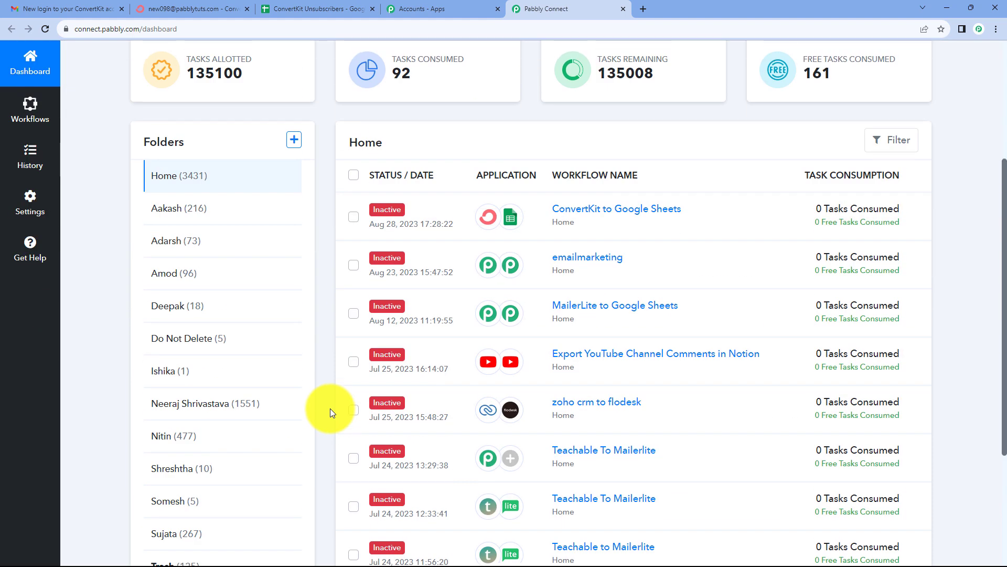
pyautogui.scroll(2, 329, 408)
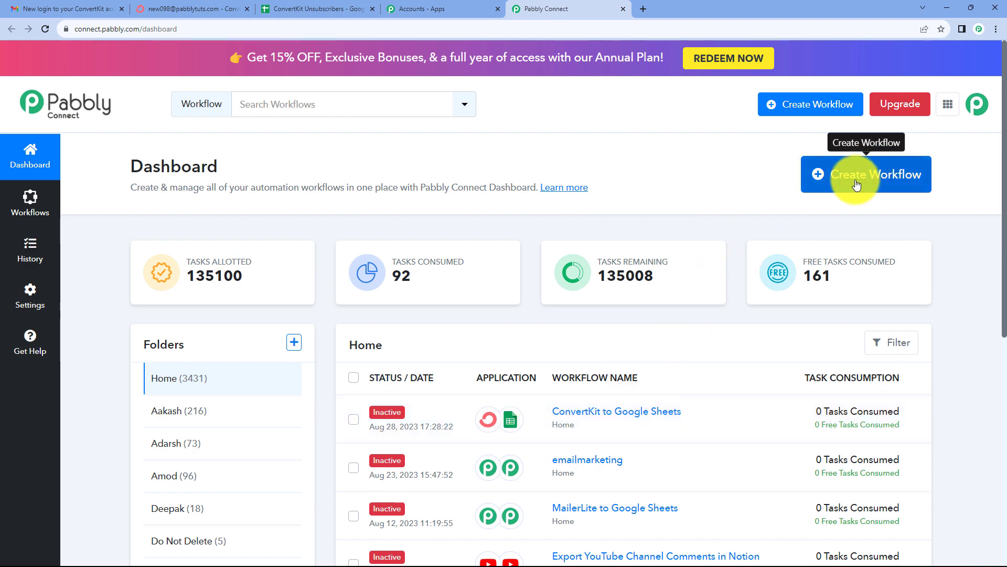
pyautogui.click(886, 187)
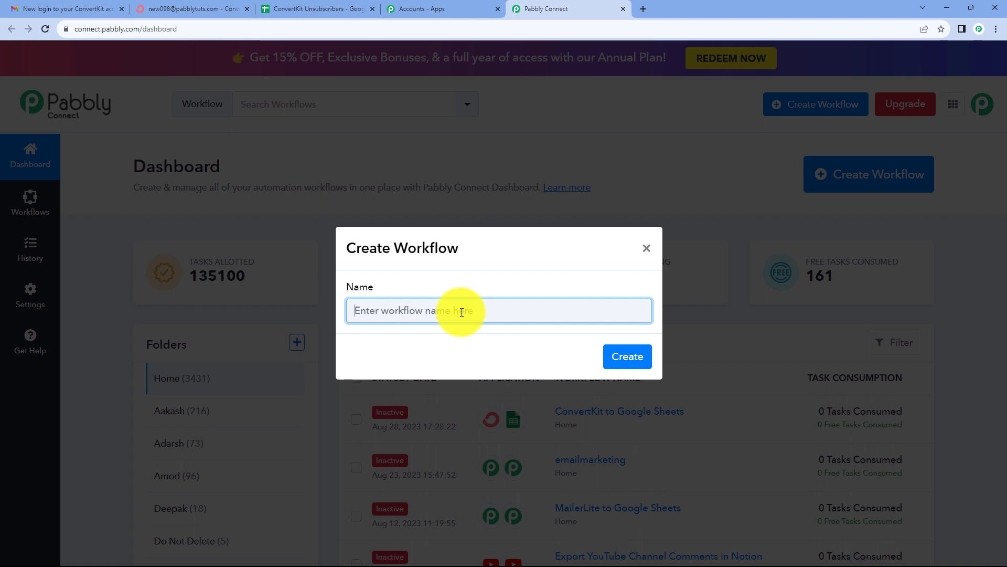
pyautogui.write('Add ConvertKit Unsubscribers in Google Sheets')
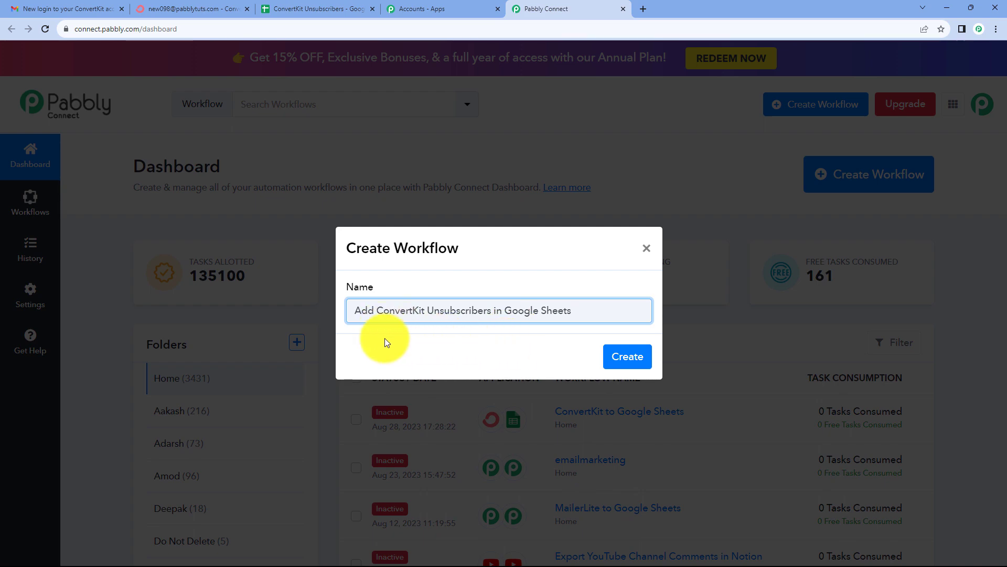
pyautogui.click(619, 356)
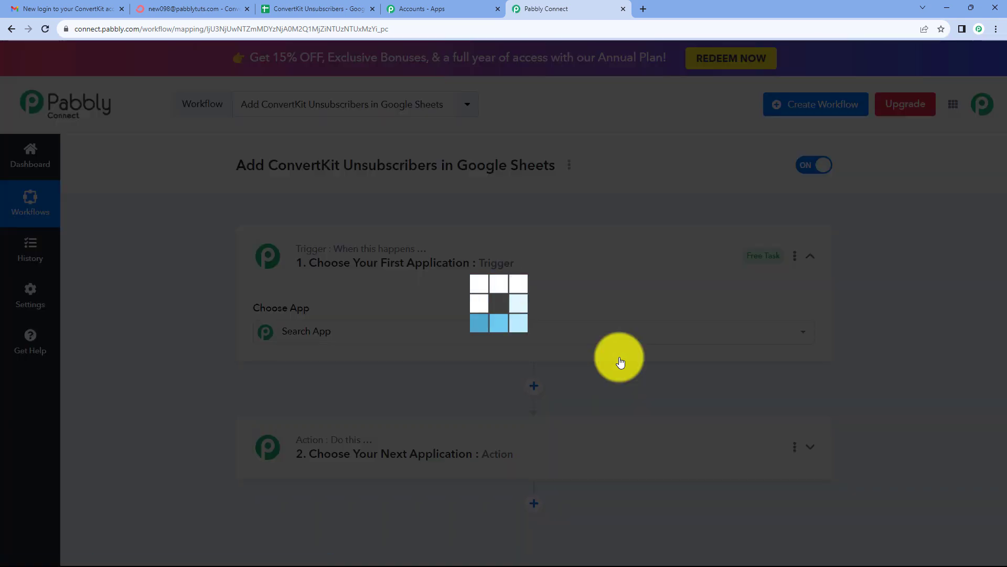
# Step: Set the workflow's trigger app to ConvertKit with New Unsubscribe as the trigger event
pyautogui.scroll(-2, 867, 315)
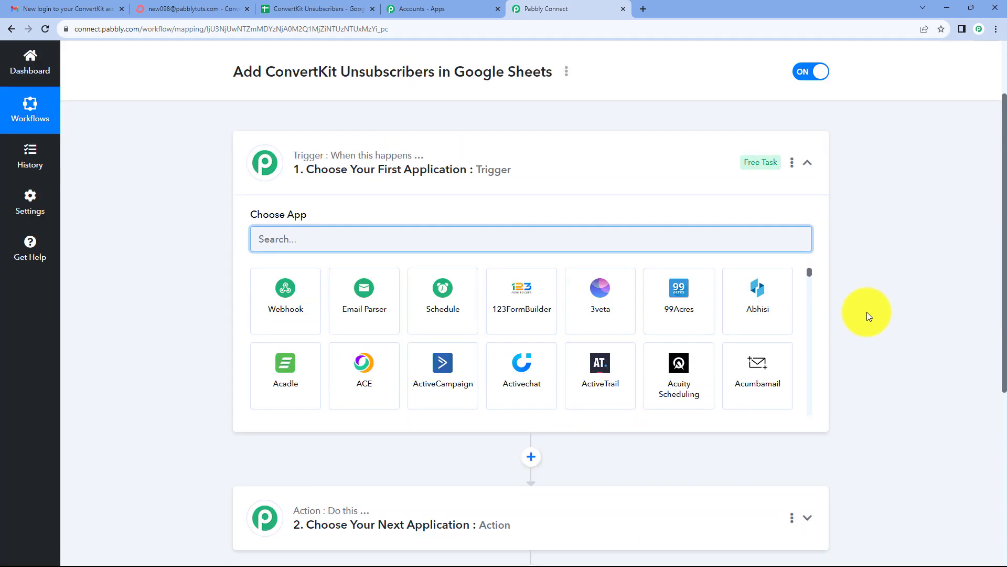
pyautogui.scroll(-1, 867, 315)
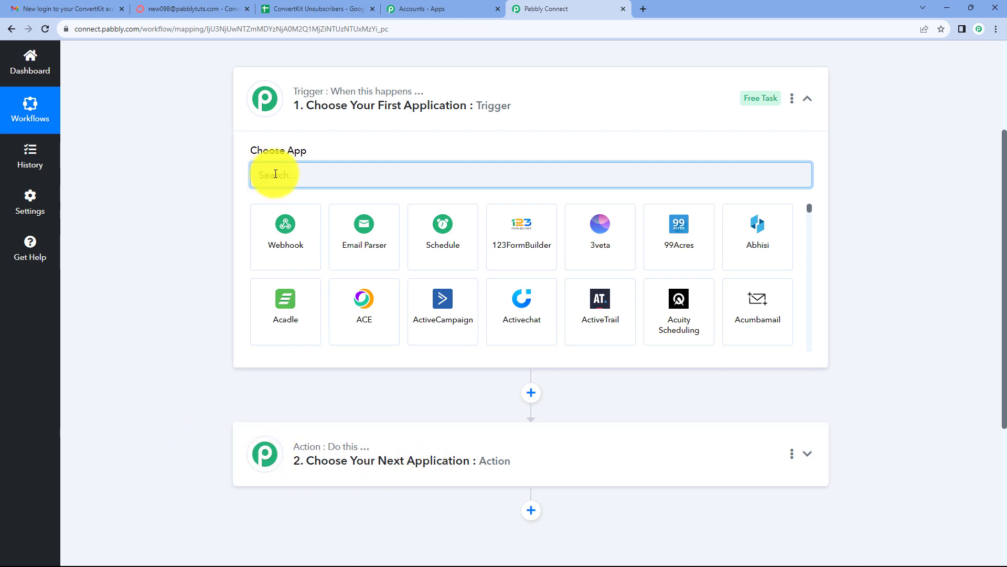
pyautogui.write('Co')
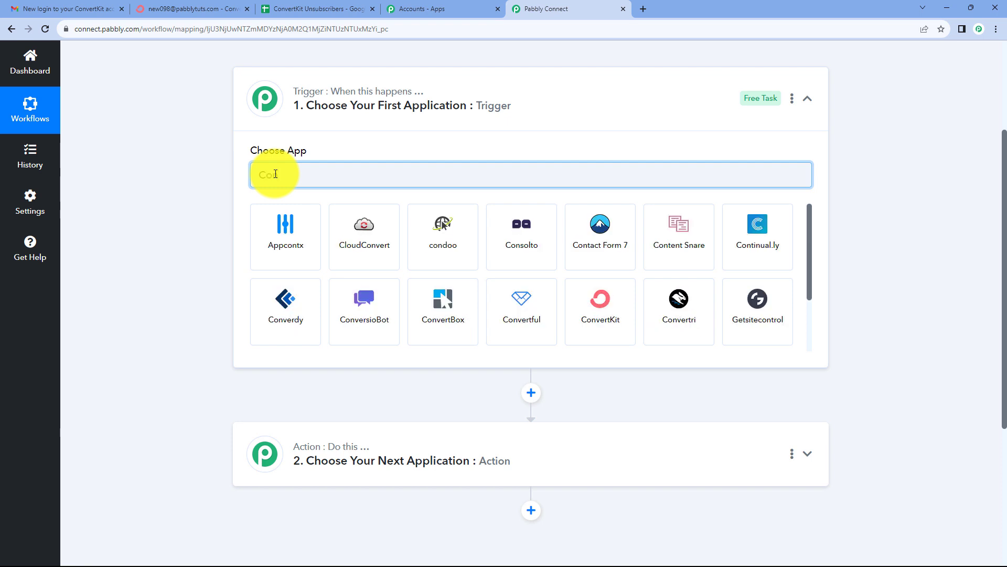
pyautogui.write('n')
pyautogui.click(609, 330)
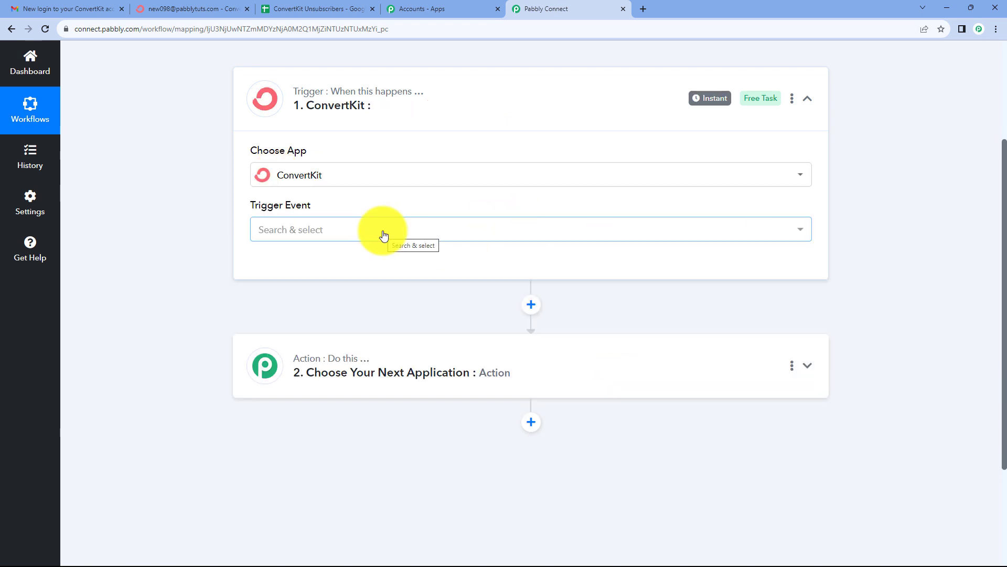
pyautogui.click(383, 231)
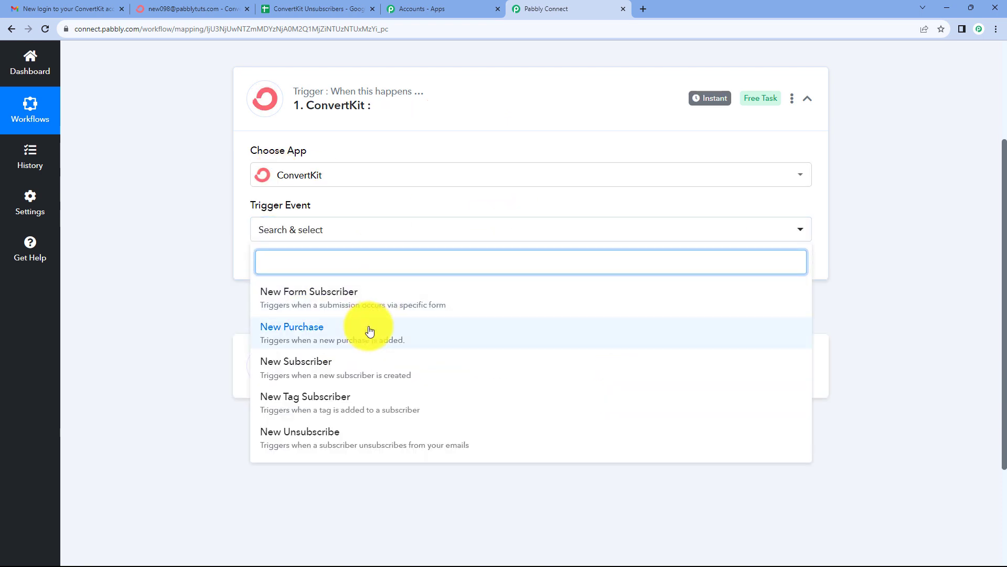
pyautogui.click(345, 437)
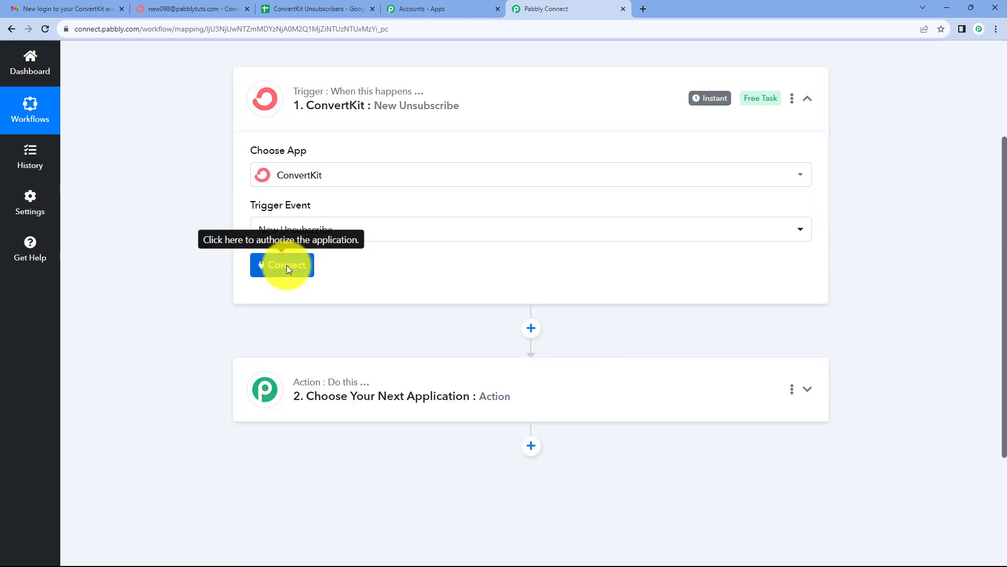
# Step: Start adding a new ConvertKit connection for the trigger, and switch to ConvertKit to open the API section of the Advanced account settings
pyautogui.click(287, 266)
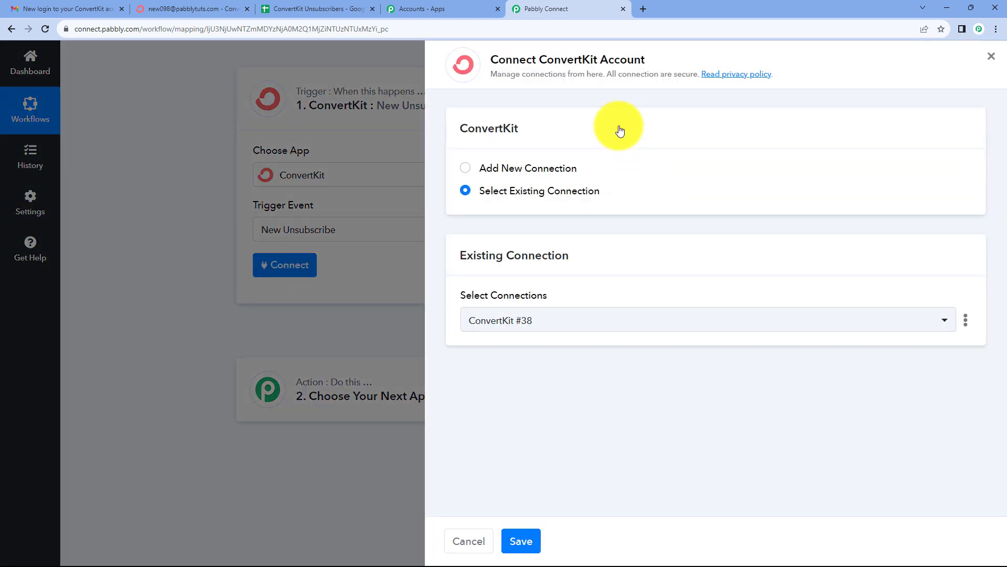
pyautogui.click(467, 168)
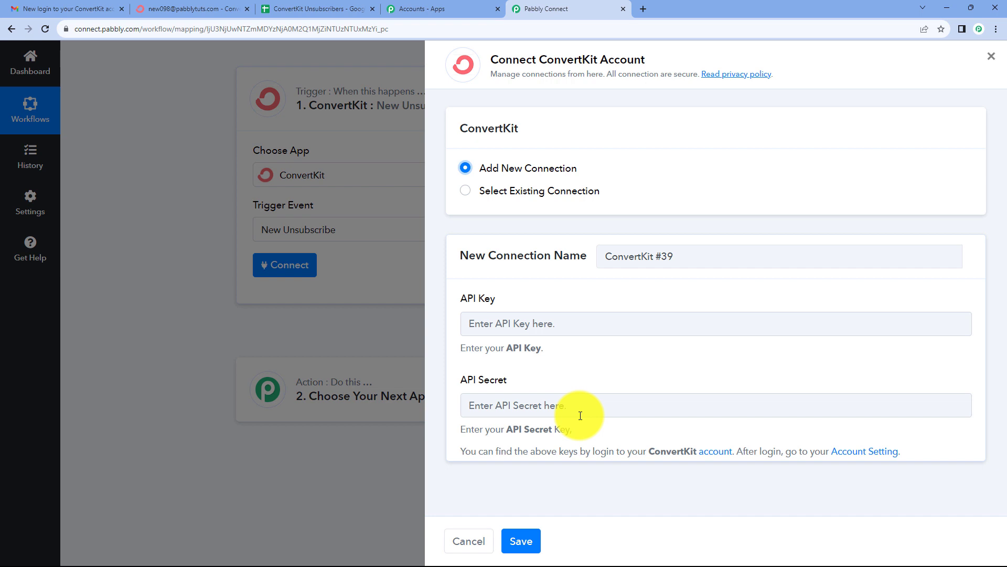
pyautogui.click(180, 8)
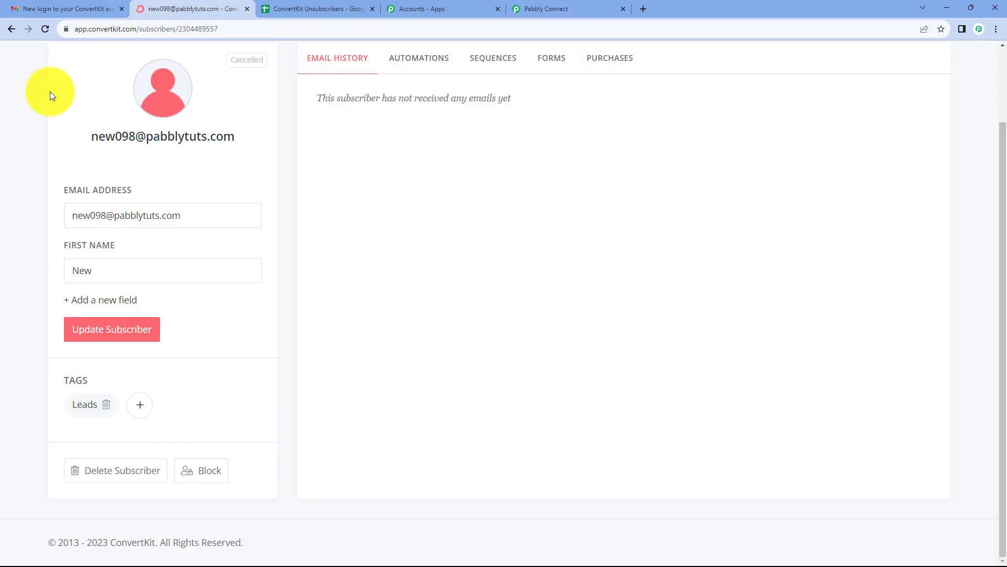
pyautogui.click(14, 25)
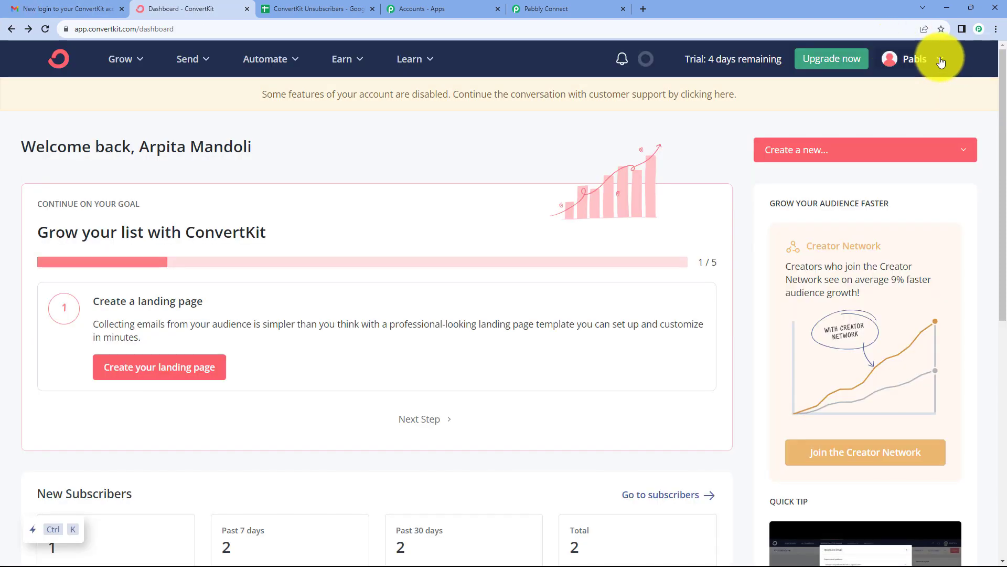
pyautogui.click(942, 61)
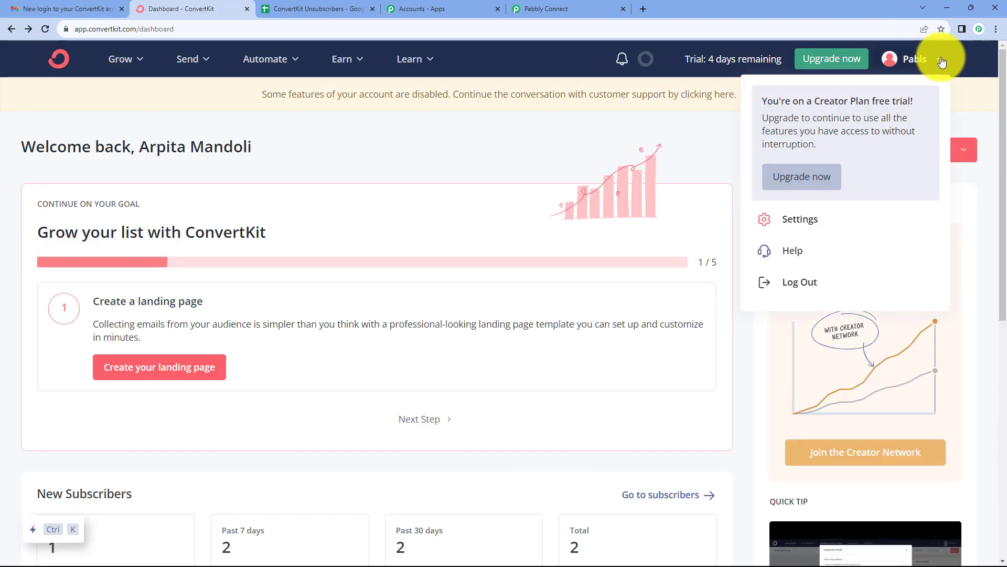
pyautogui.click(791, 221)
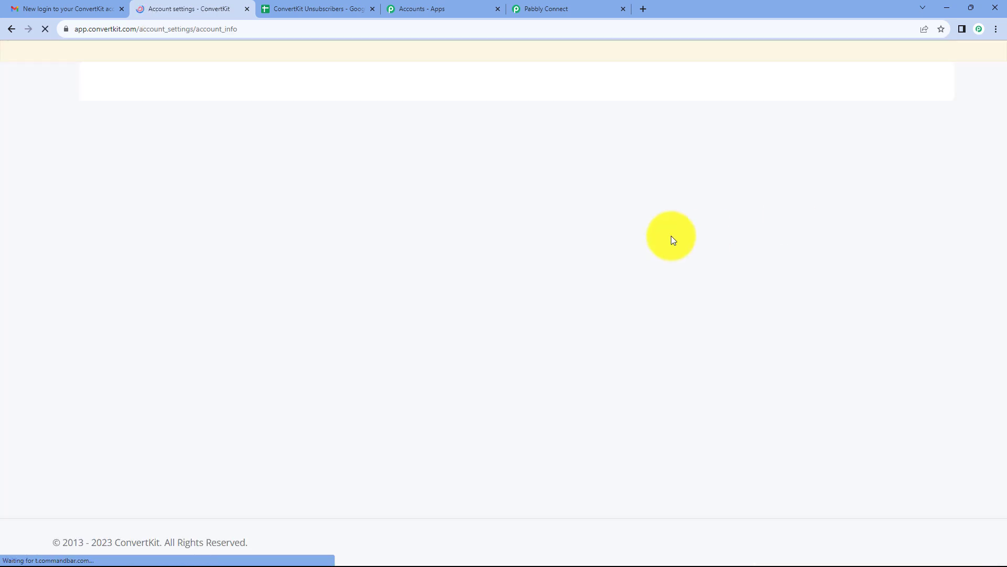
pyautogui.scroll(-5, 157, 289)
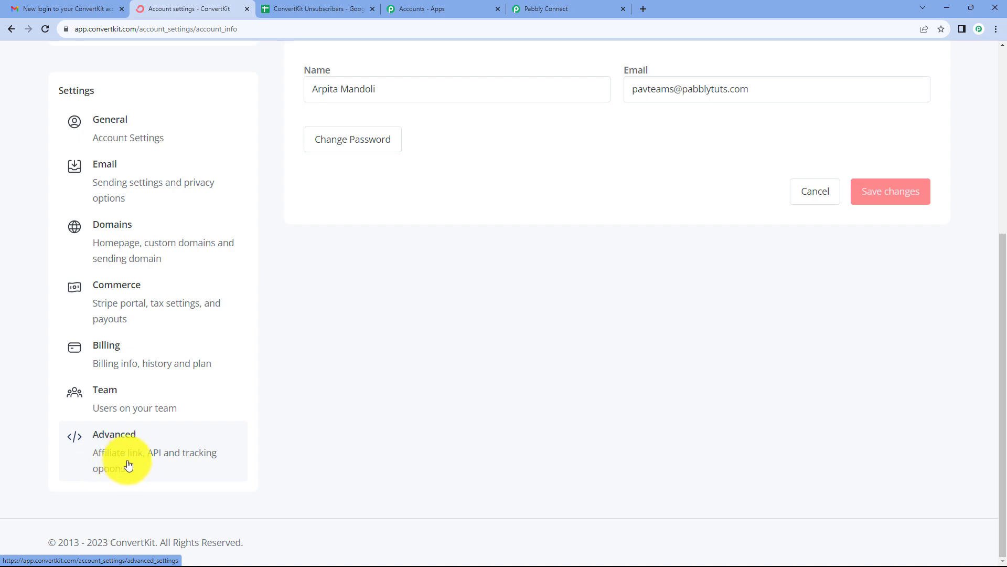
pyautogui.click(136, 451)
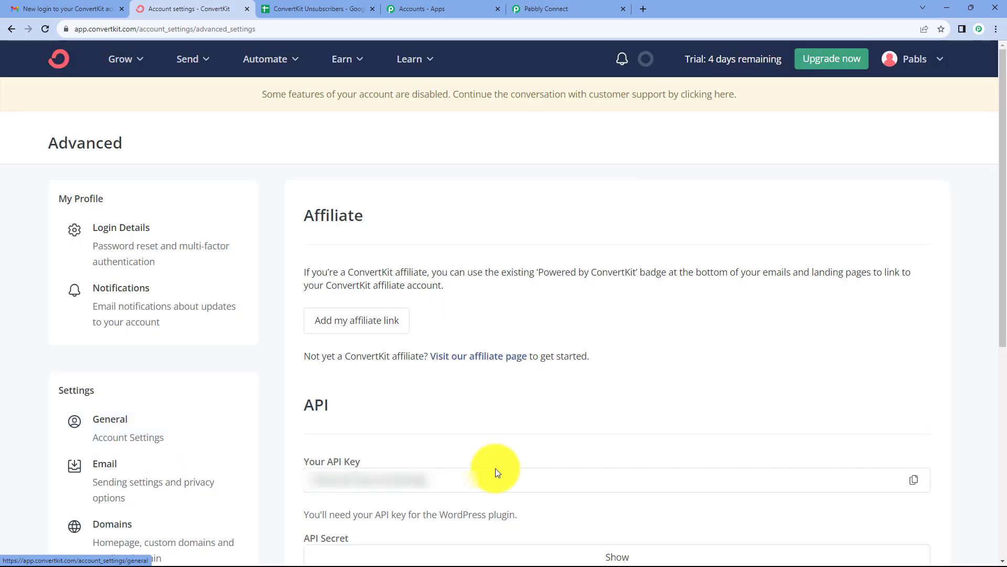
pyautogui.scroll(-3, 525, 427)
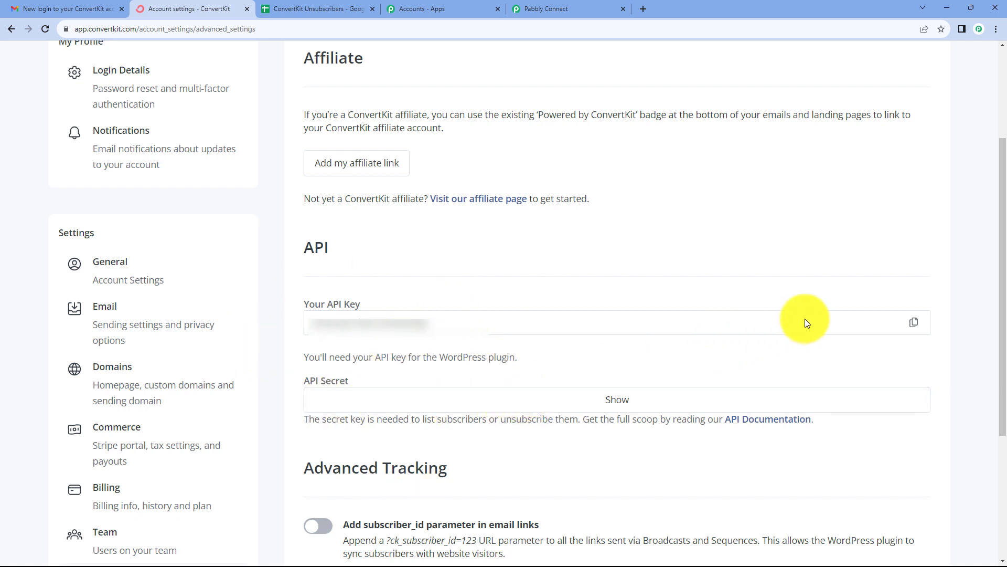
# Step: Copy the API key from ConvertKit and paste it into the API Key field of the new Pabbly connection
pyautogui.click(913, 322)
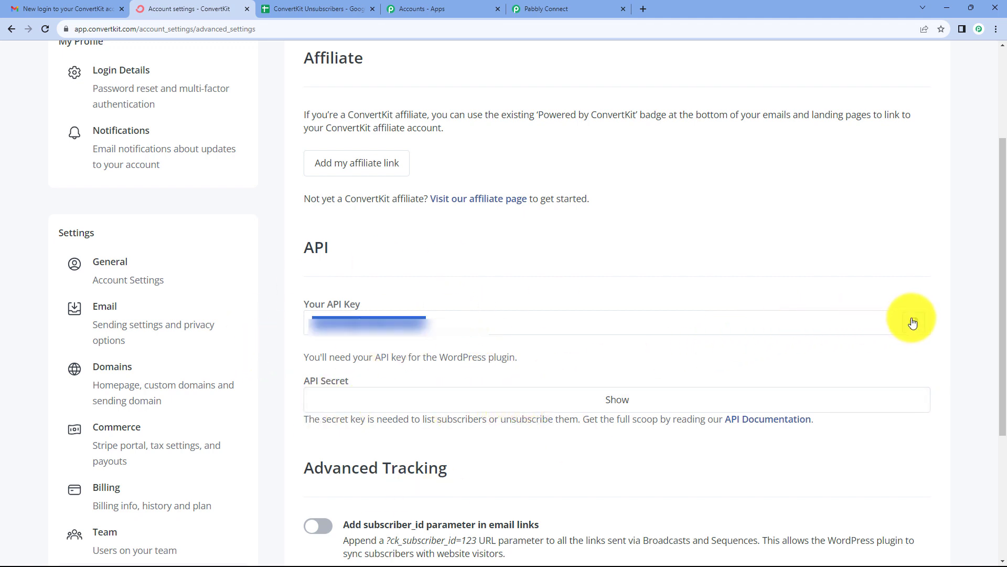
pyautogui.click(546, 8)
pyautogui.click(533, 327)
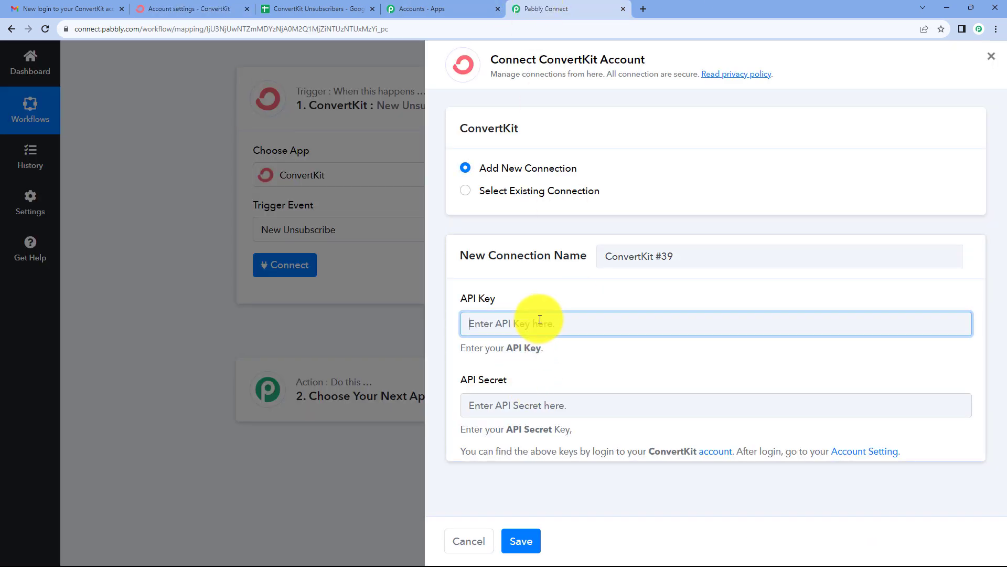
pyautogui.hotkey('ctrl', 'v')
# Step: Reveal and copy the ConvertKit API secret, paste it into the API Secret field in Pabbly Connect, and save the connection
pyautogui.click(508, 399)
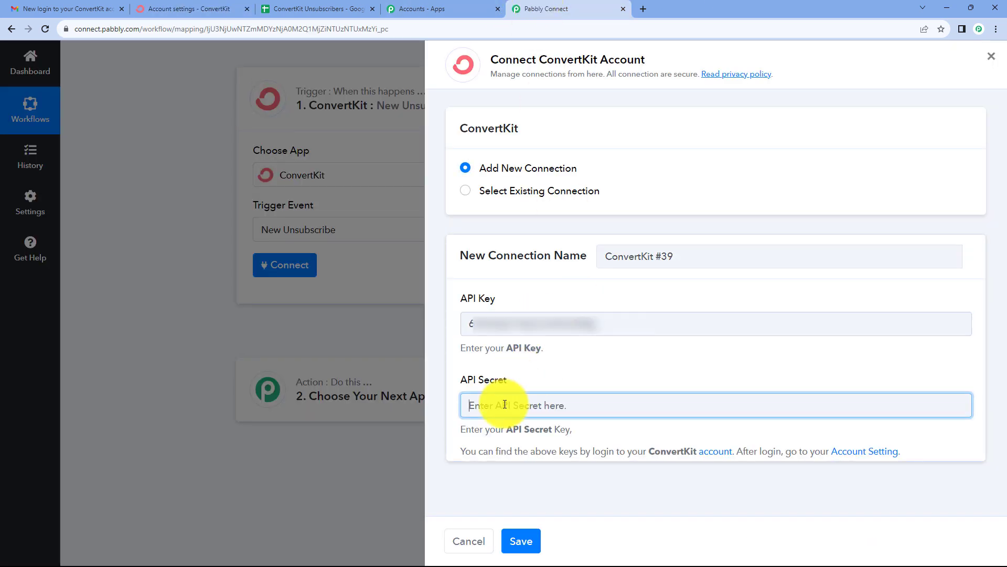
pyautogui.click(194, 9)
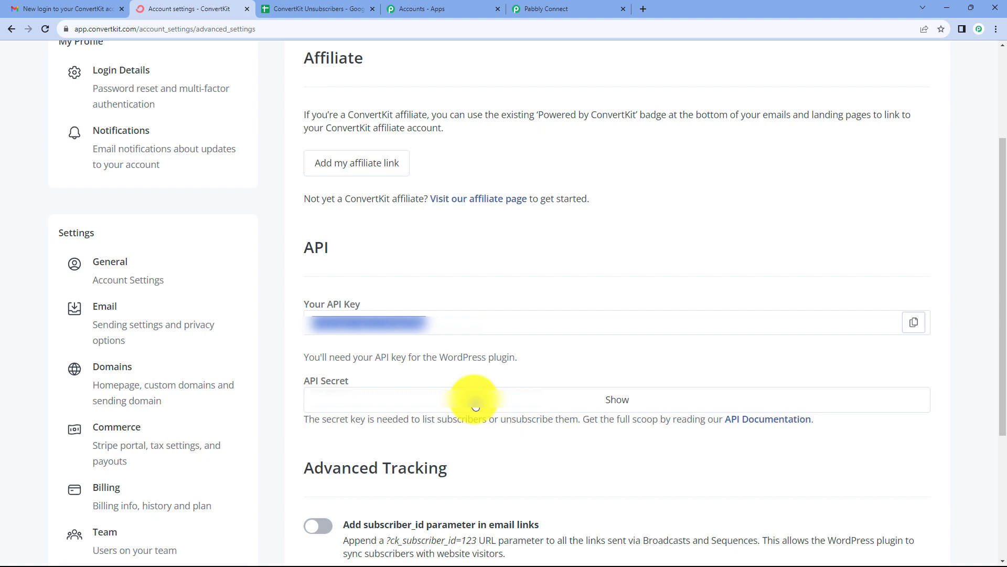
pyautogui.click(562, 401)
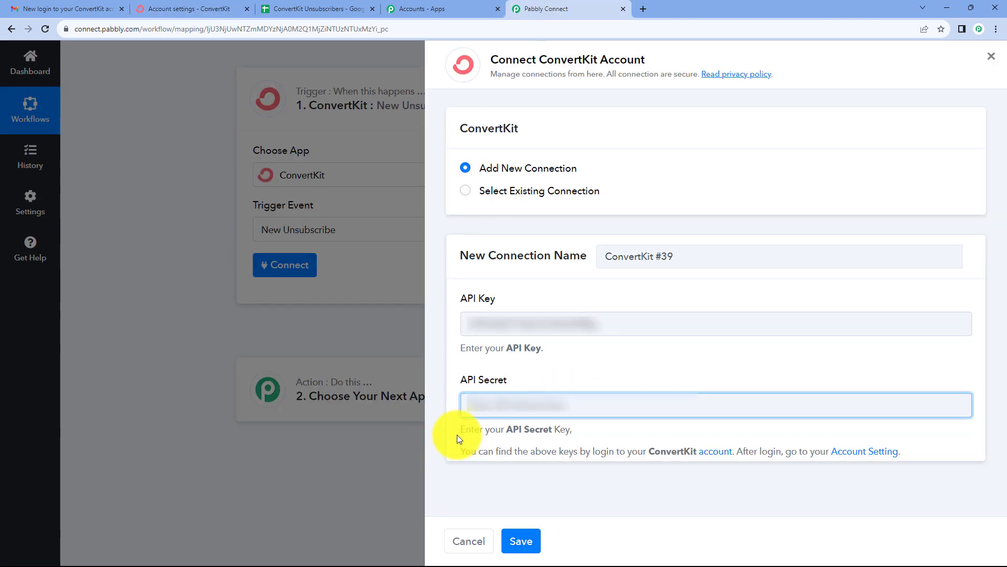
pyautogui.hotkey('ctrl', 'v')
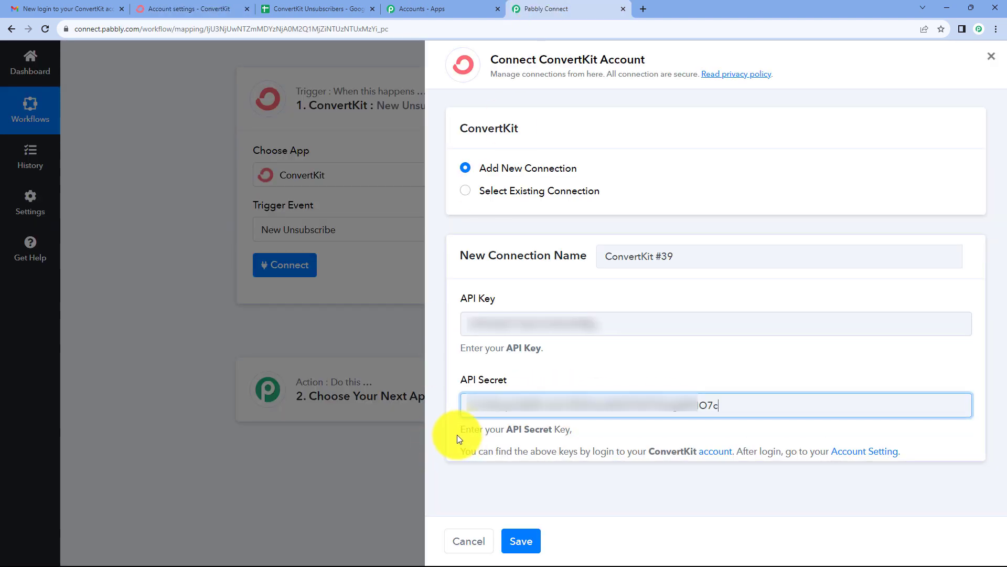
pyautogui.click(516, 543)
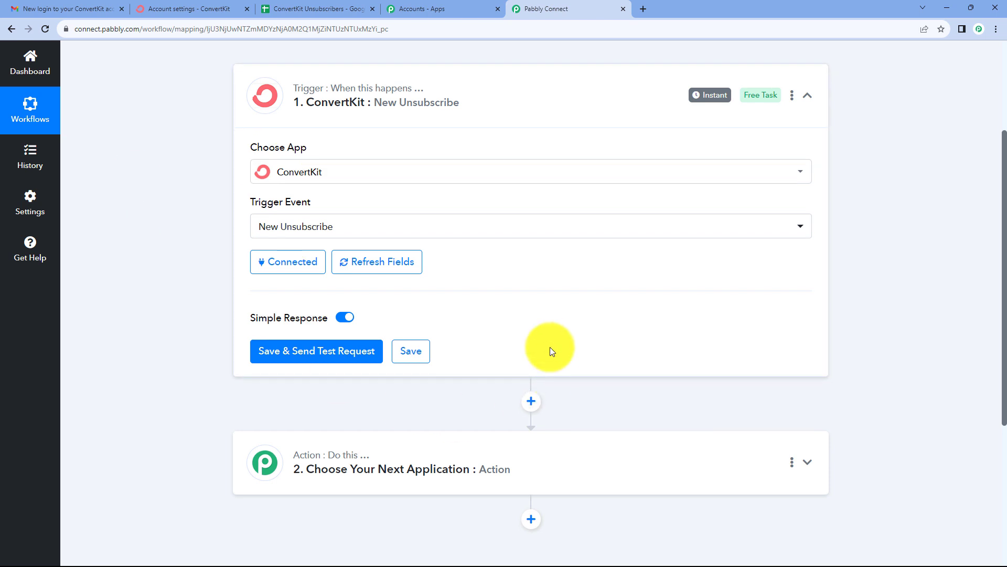
# Step: Save the ConvertKit trigger with a test request, and switch to ConvertKit to open the Confirmed Subscribers list
pyautogui.scroll(-1, 550, 347)
pyautogui.click(275, 306)
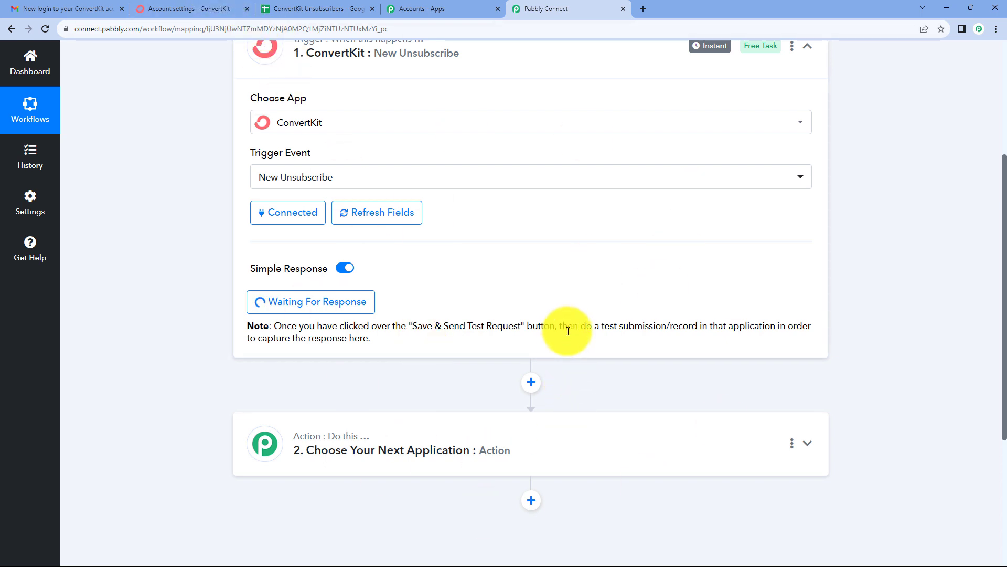
pyautogui.click(193, 6)
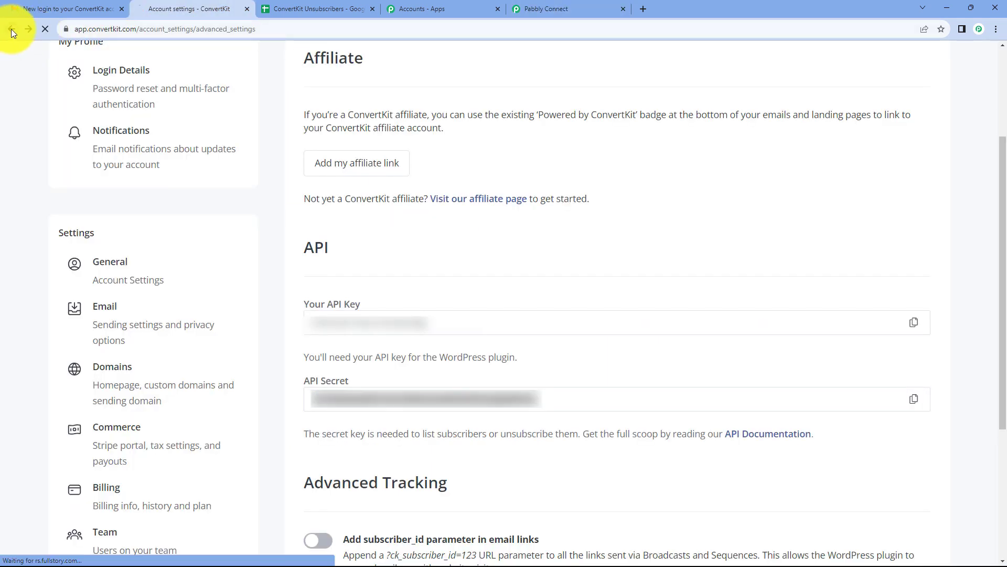
pyautogui.click(11, 29)
pyautogui.click(120, 58)
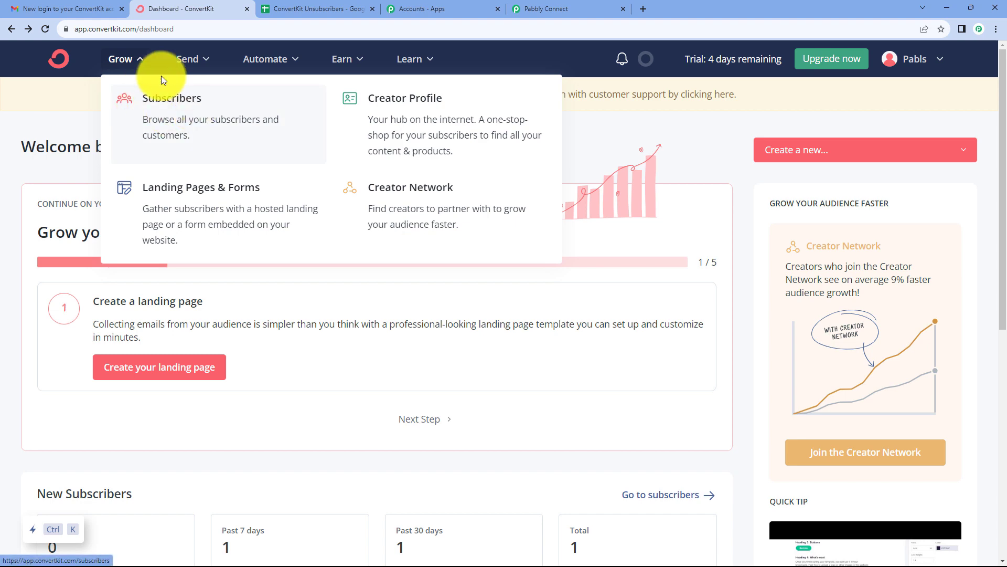
pyautogui.click(180, 121)
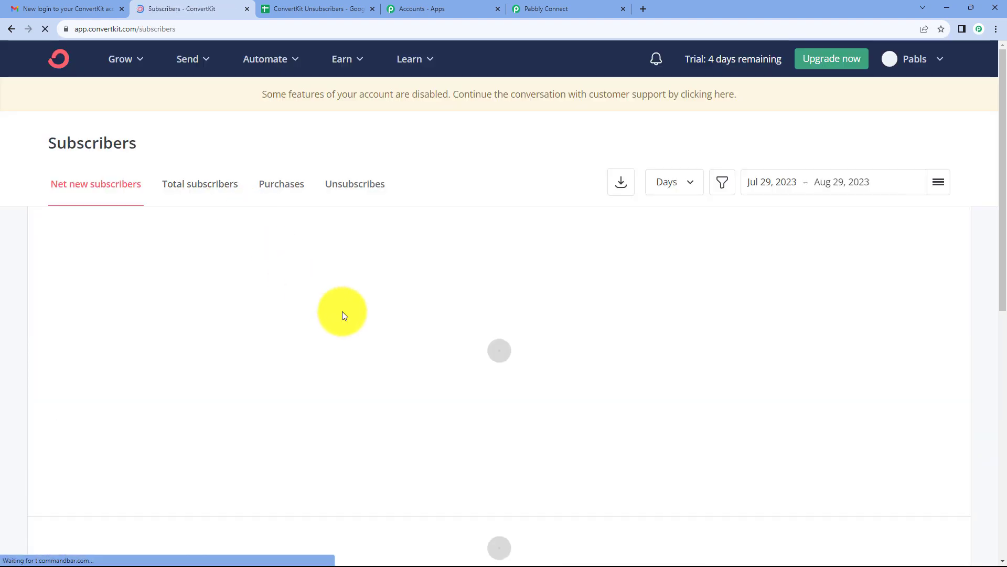
pyautogui.scroll(-5, 342, 313)
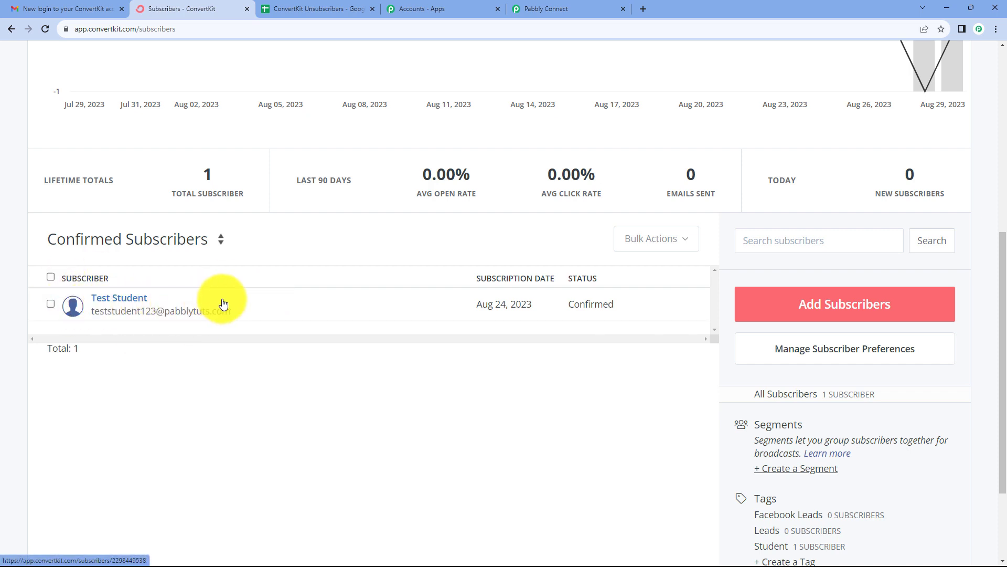
# Step: Unsubscribe the confirmed test subscriber in ConvertKit, and switch to Pabbly Connect to review the captured trigger response
pyautogui.click(119, 302)
pyautogui.scroll(-3, 126, 129)
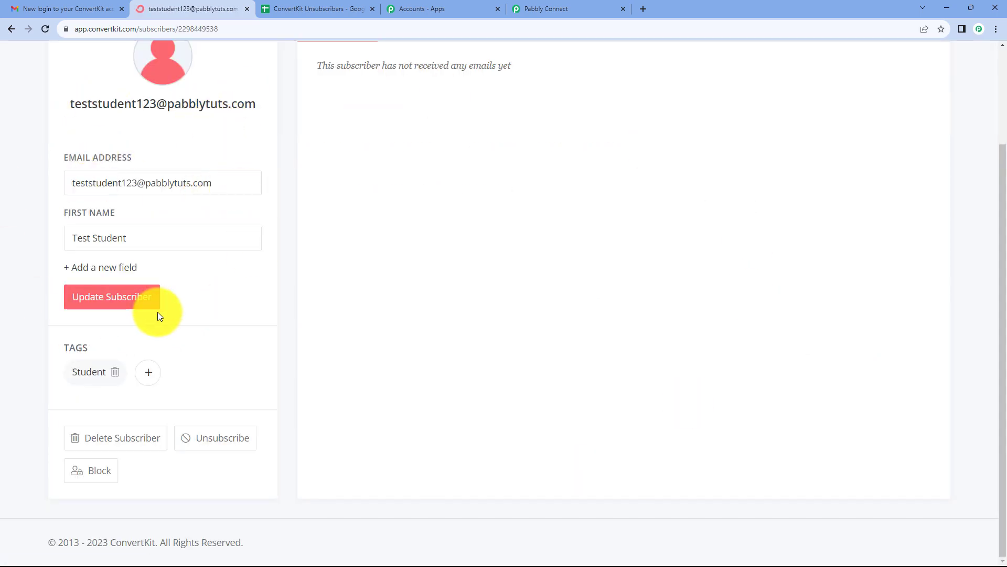
pyautogui.click(212, 441)
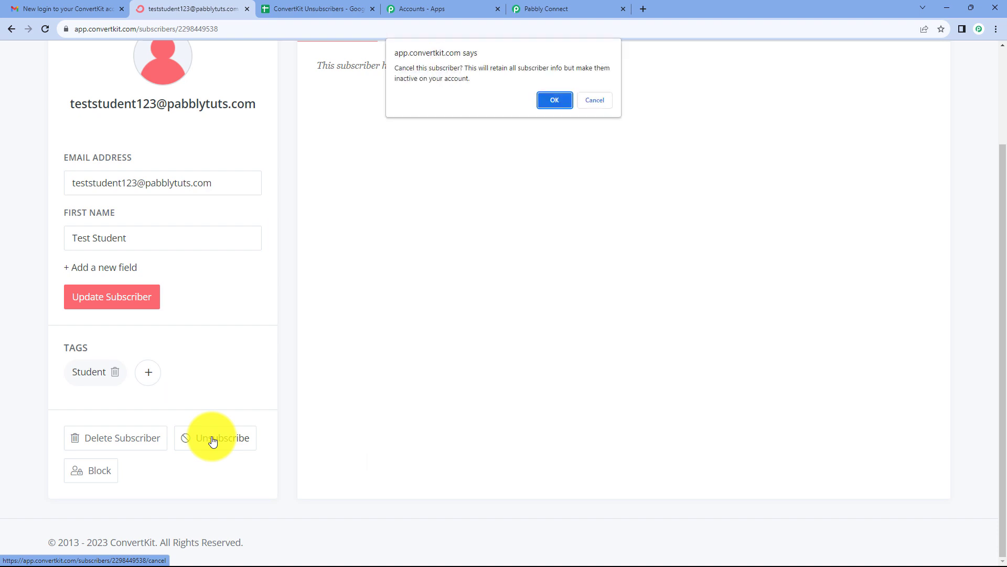
pyautogui.click(543, 102)
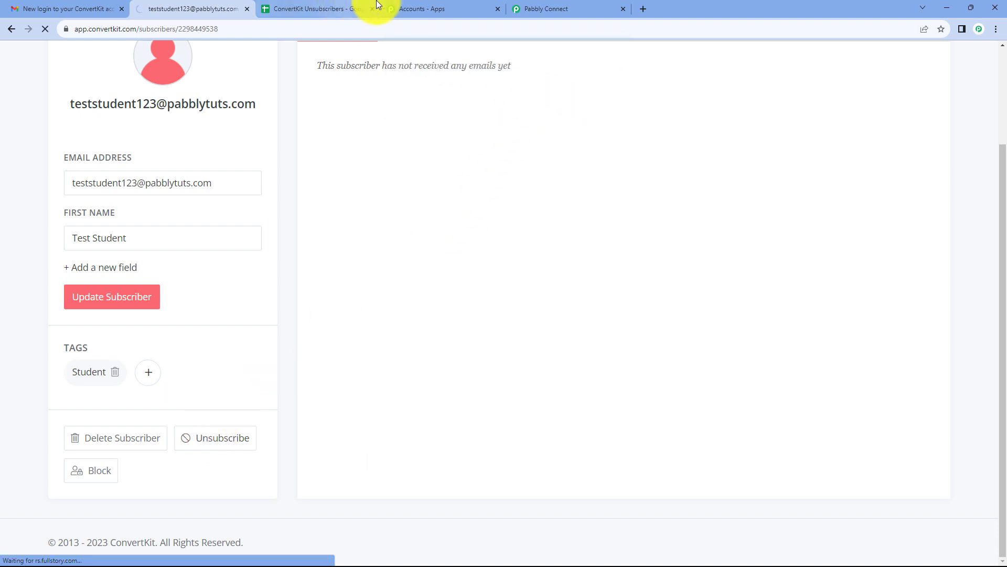
pyautogui.click(537, 8)
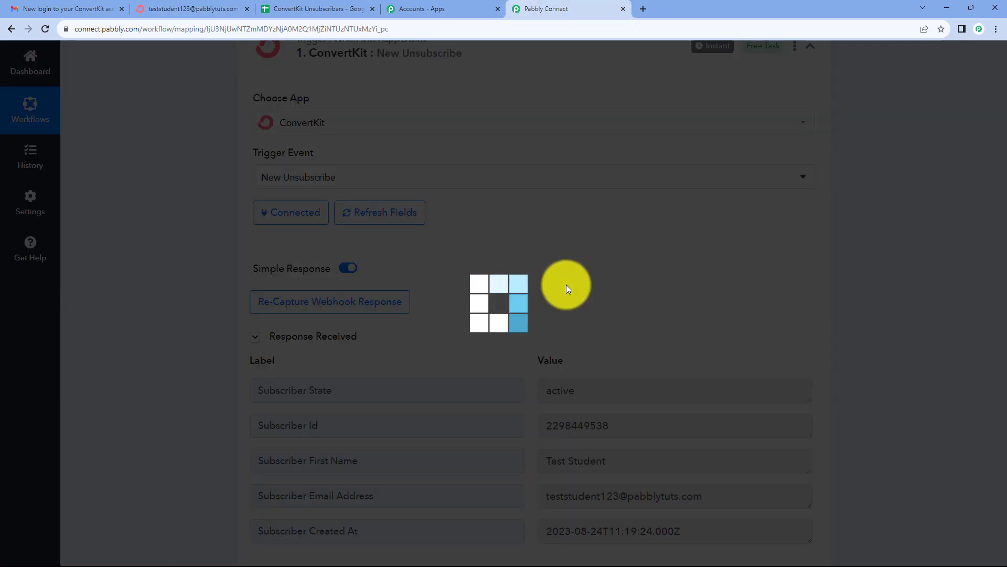
pyautogui.scroll(-3, 911, 323)
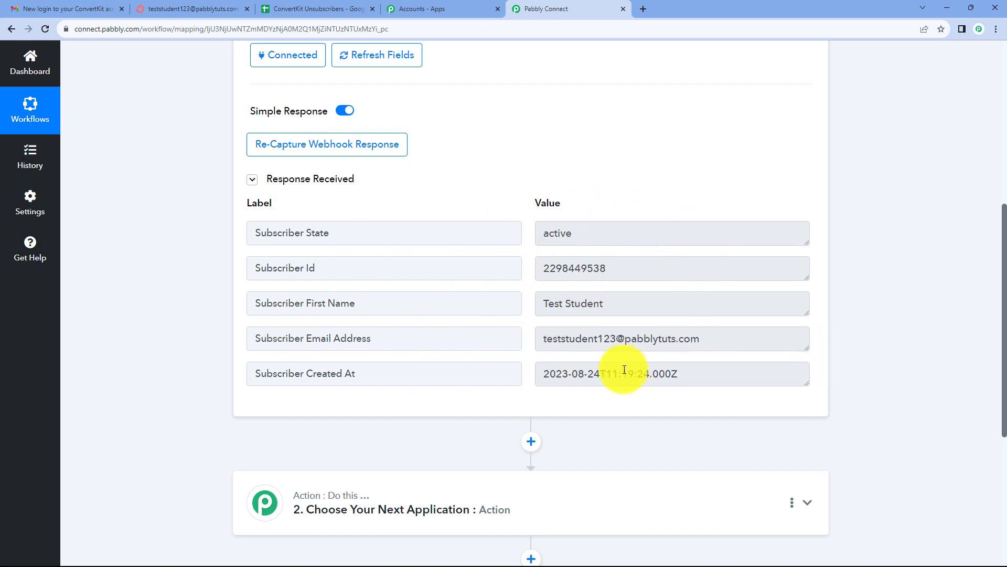
# Step: Set the workflow's second step to Google Sheets with the Add New Row action event
pyautogui.scroll(-1, 861, 316)
pyautogui.scroll(-3, 860, 312)
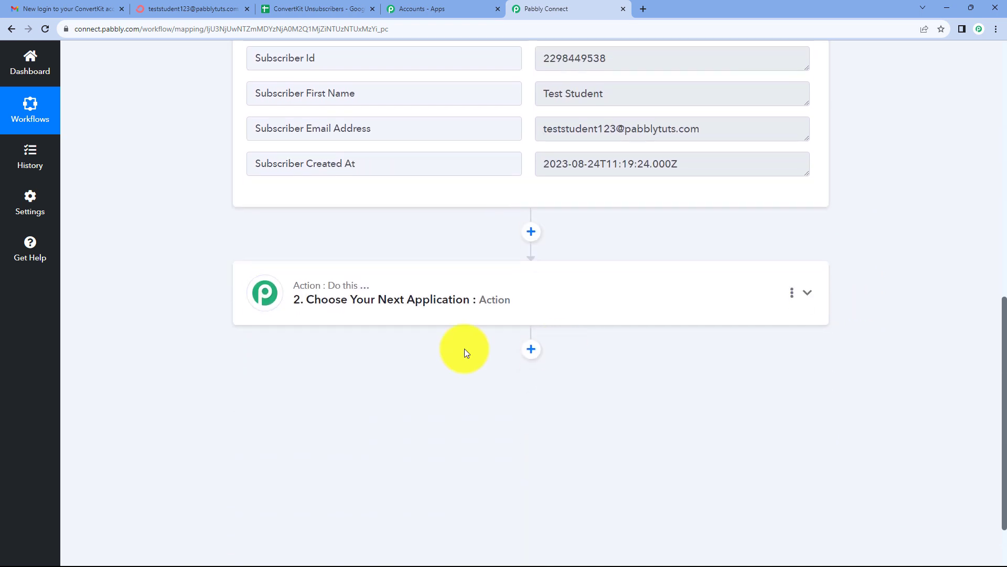
pyautogui.click(469, 310)
pyautogui.click(282, 371)
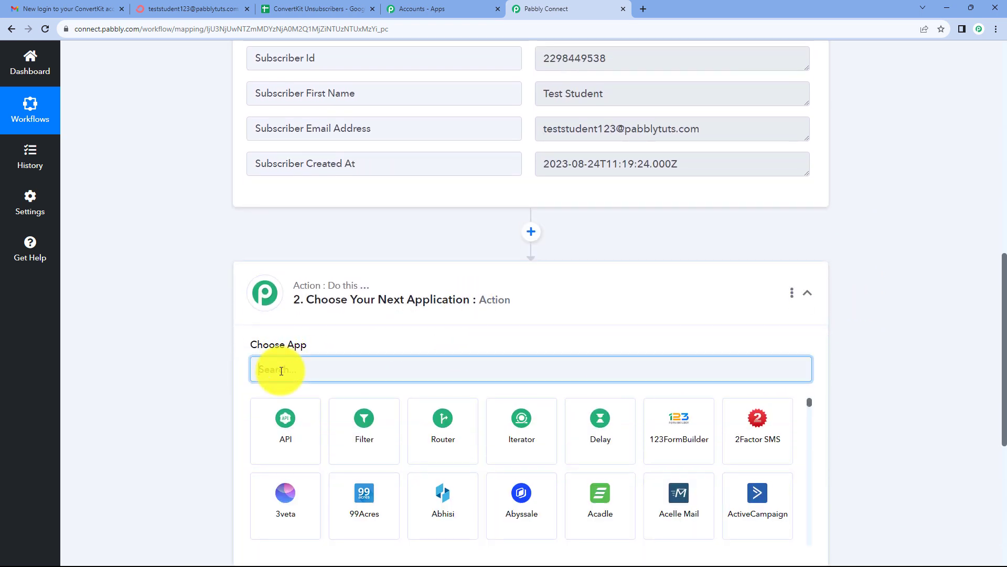
pyautogui.write('Goo')
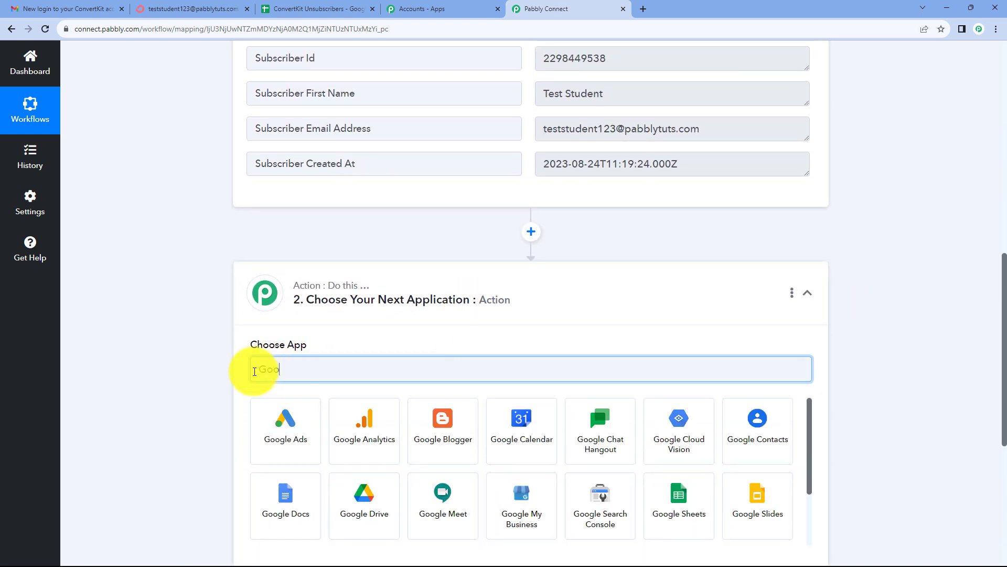
pyautogui.click(665, 499)
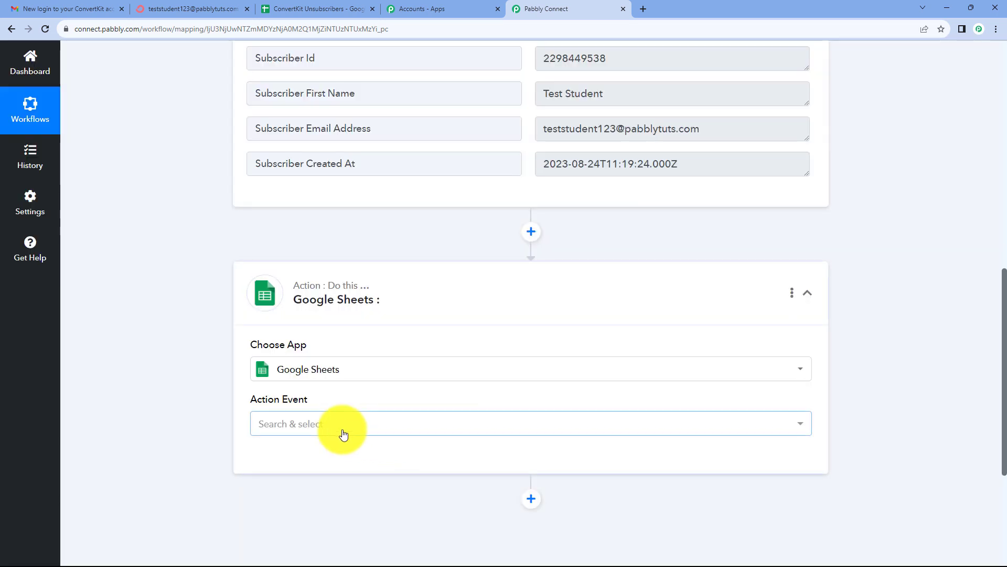
pyautogui.click(338, 426)
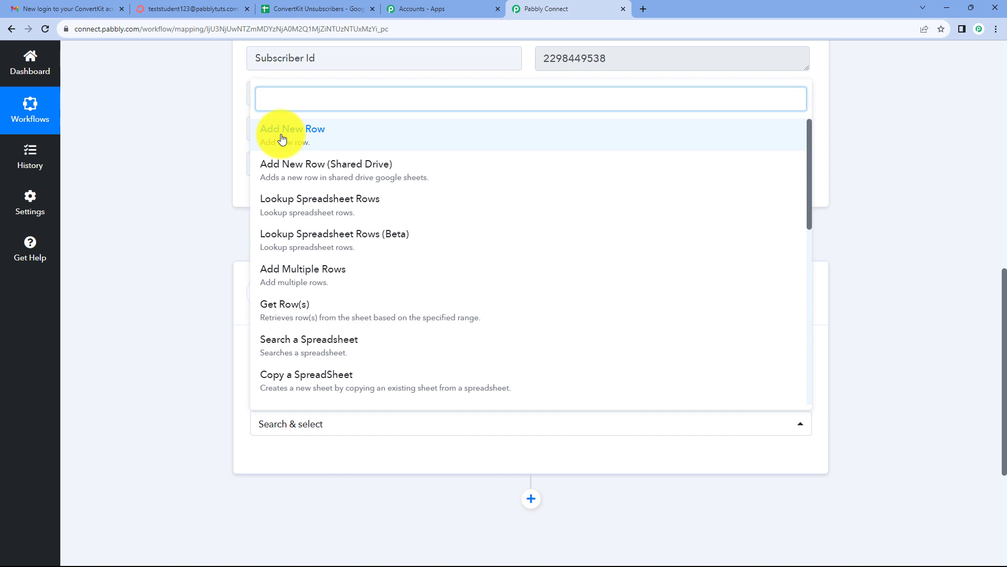
pyautogui.click(281, 138)
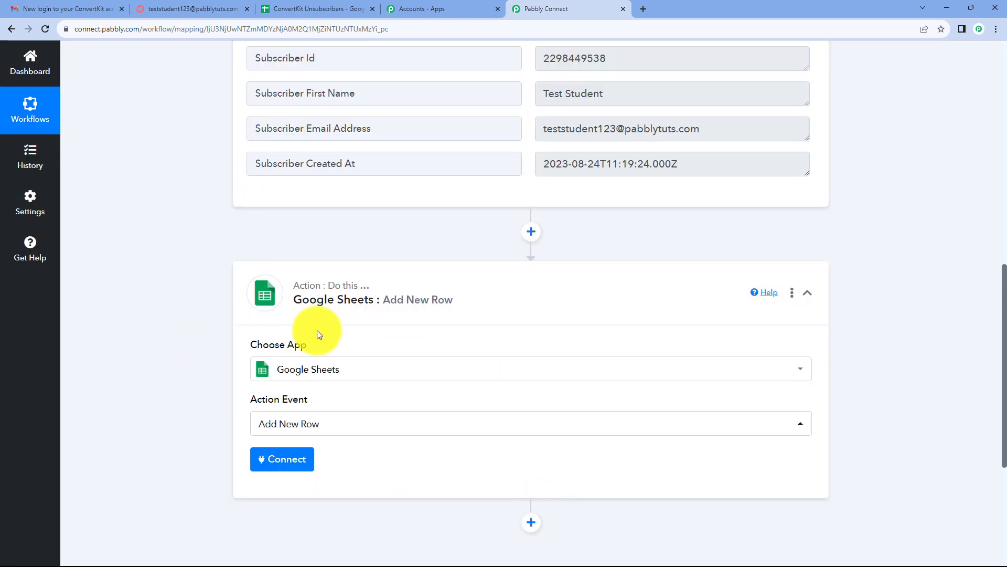
# Step: Add a new Google Sheets connection by signing in with the Pabbly Google account and granting Pabbly Connect Sheets access
pyautogui.click(292, 462)
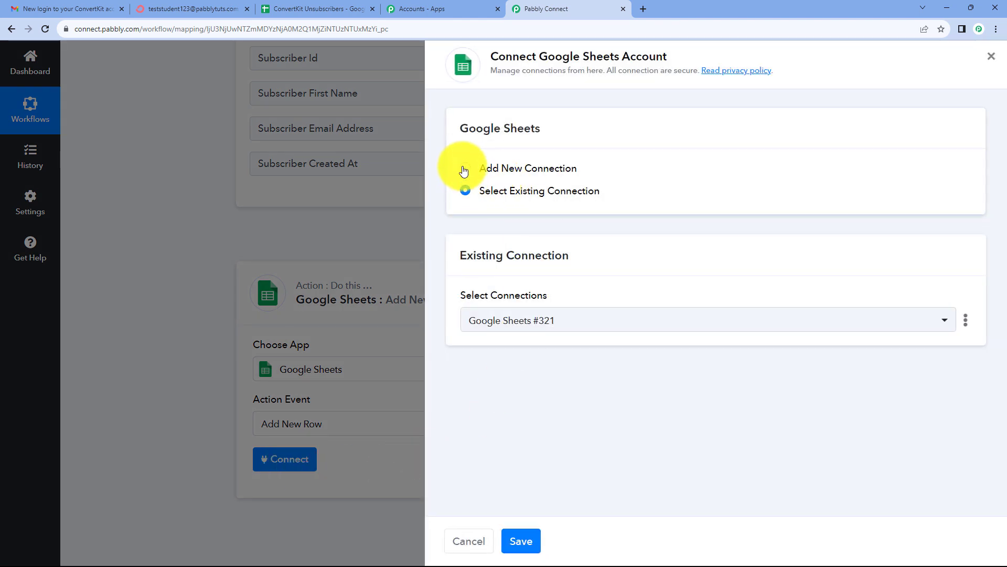
pyautogui.click(467, 169)
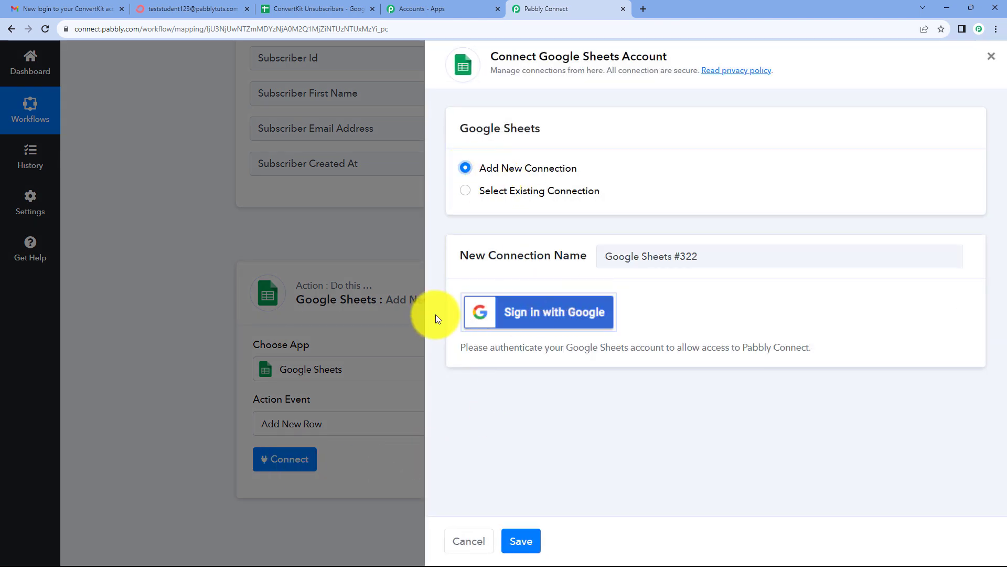
pyautogui.click(514, 320)
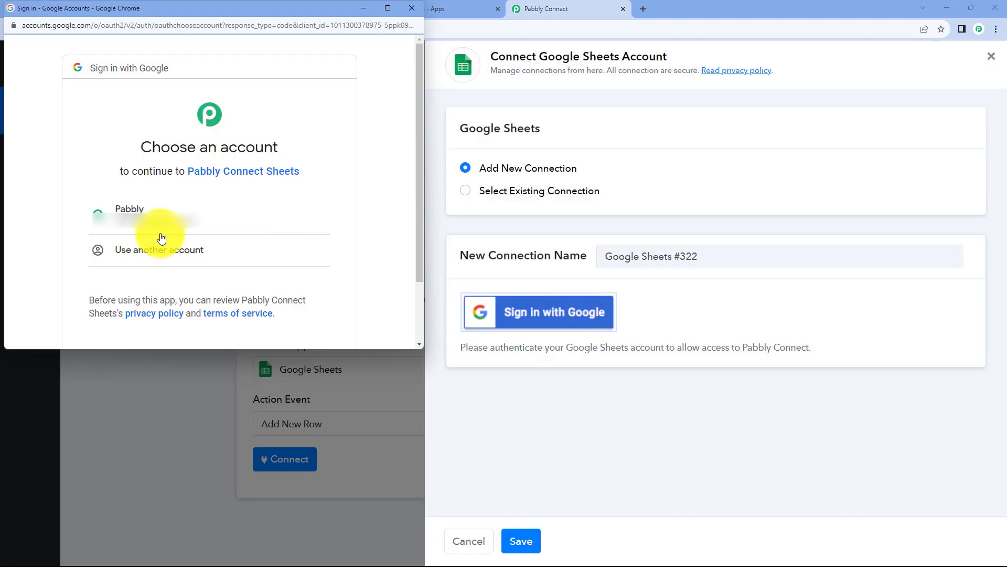
pyautogui.click(162, 219)
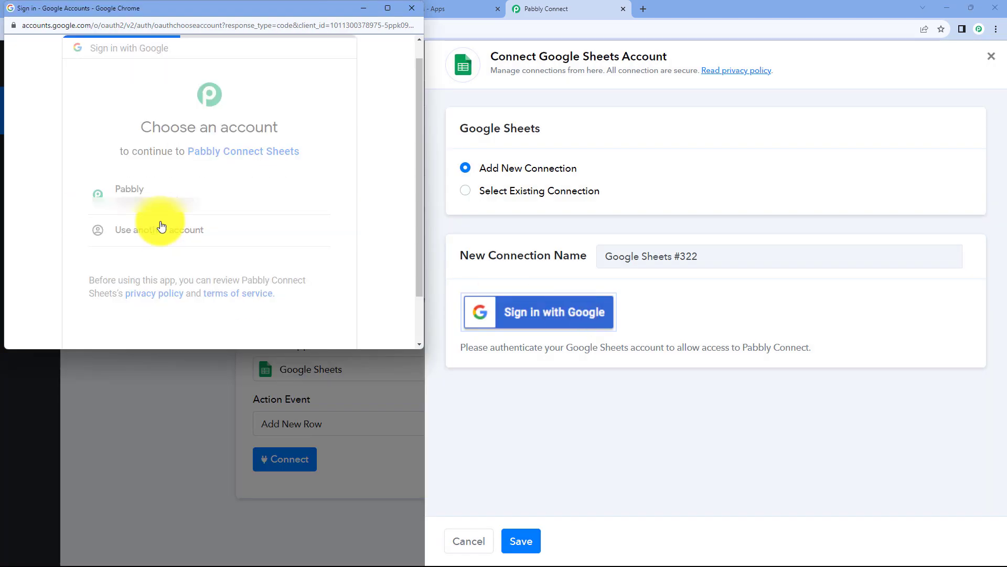
pyautogui.scroll(-4, 200, 262)
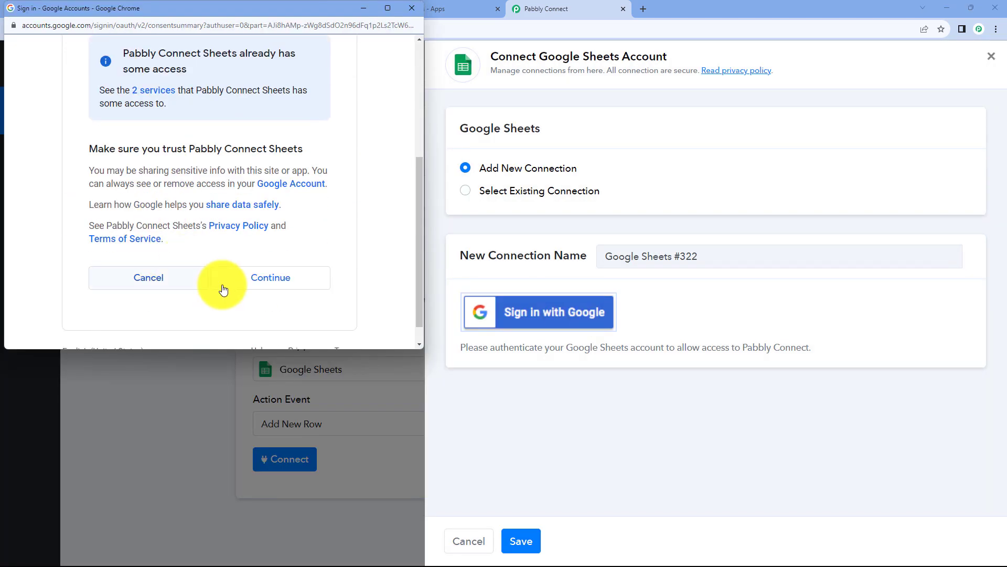
pyautogui.click(259, 282)
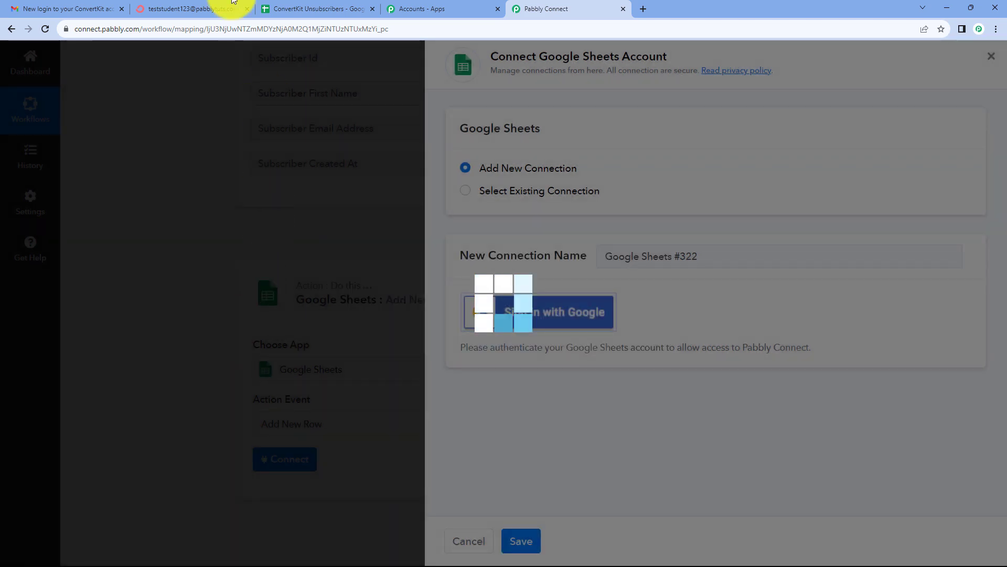
# Step: Check the ConvertKit Unsubscribers spreadsheet in Google Sheets, and return to Pabbly Connect to review the action's spreadsheet choice
pyautogui.click(322, 7)
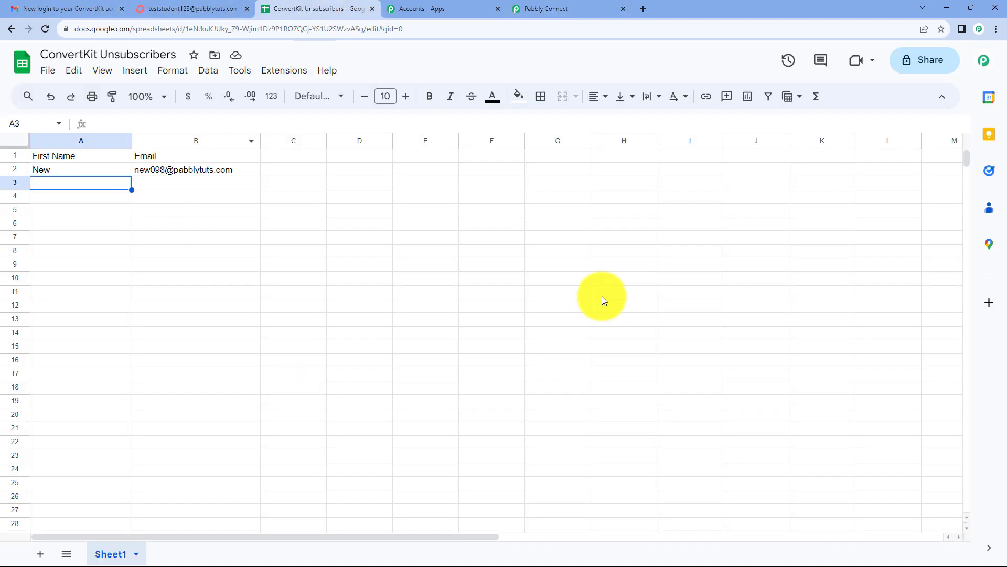
pyautogui.click(569, 8)
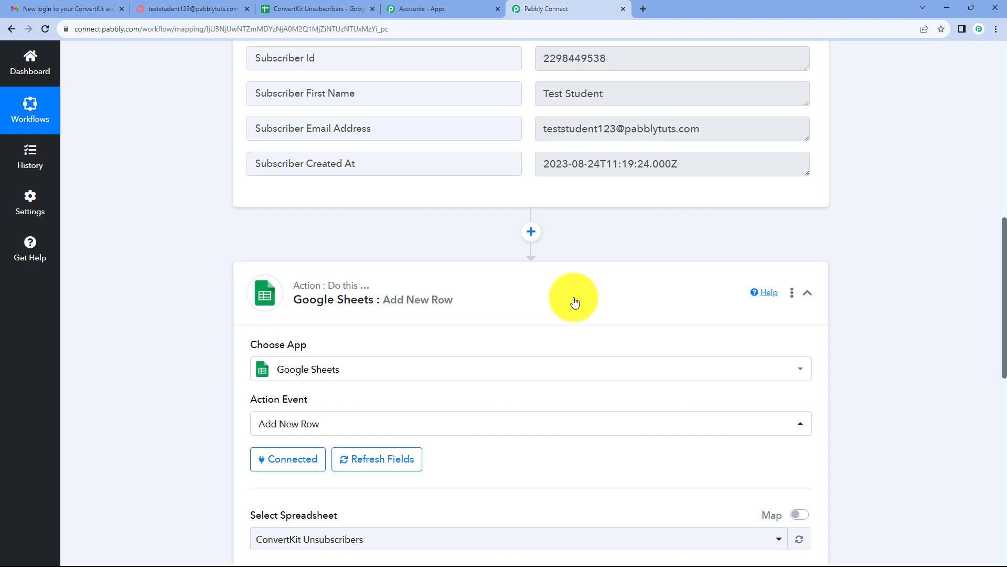
pyautogui.click(316, 7)
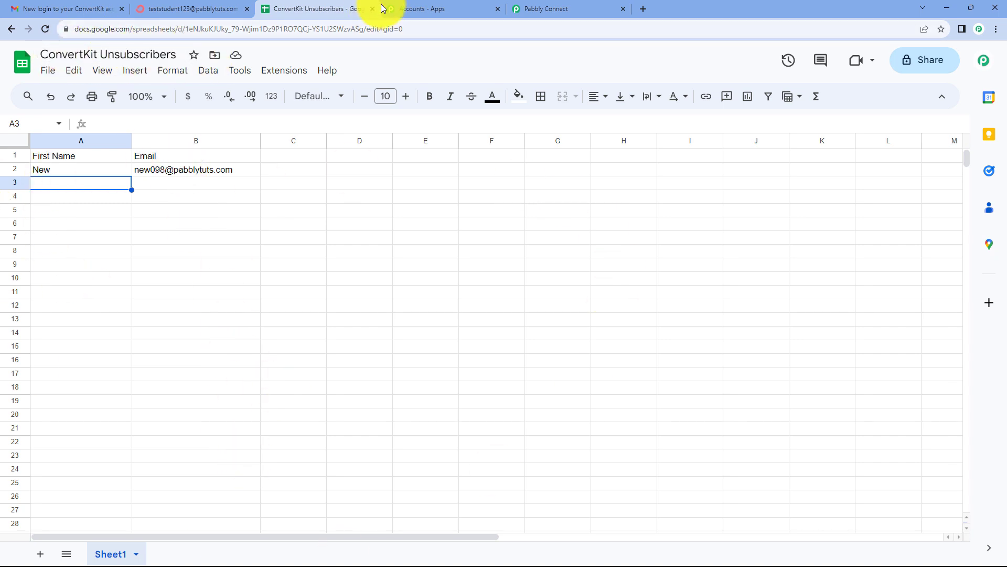
pyautogui.click(531, 9)
pyautogui.scroll(-6, 555, 191)
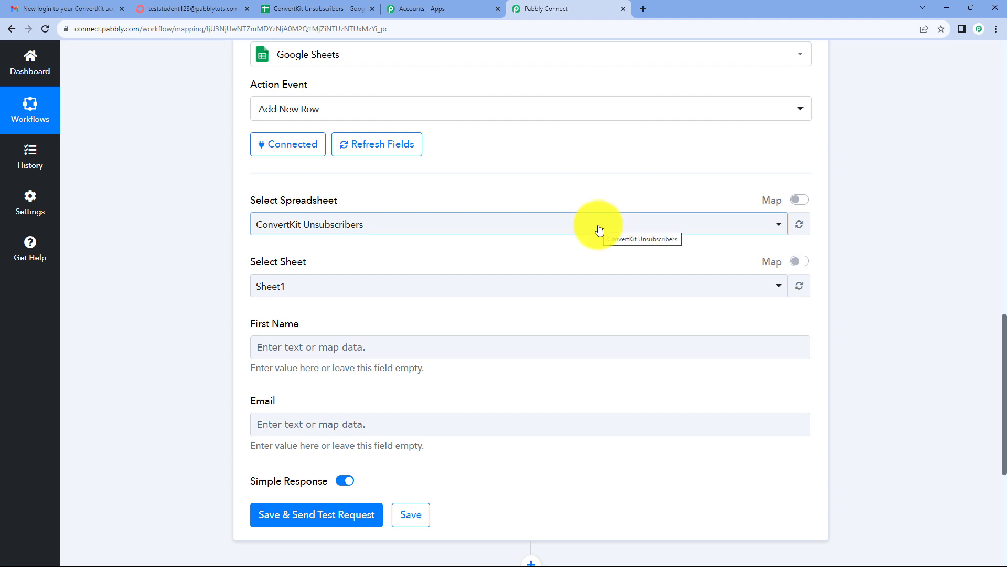
pyautogui.click(597, 226)
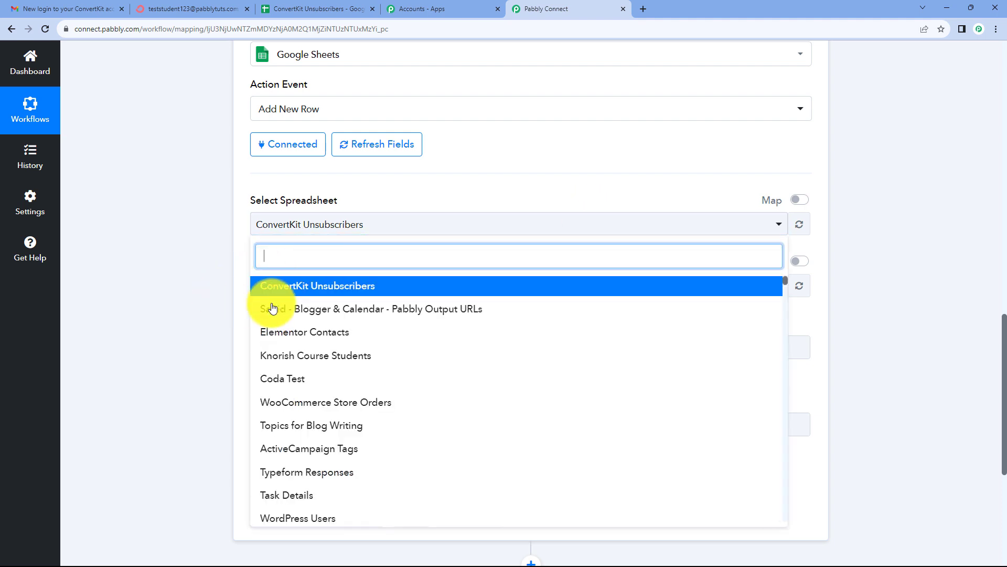
pyautogui.click(201, 288)
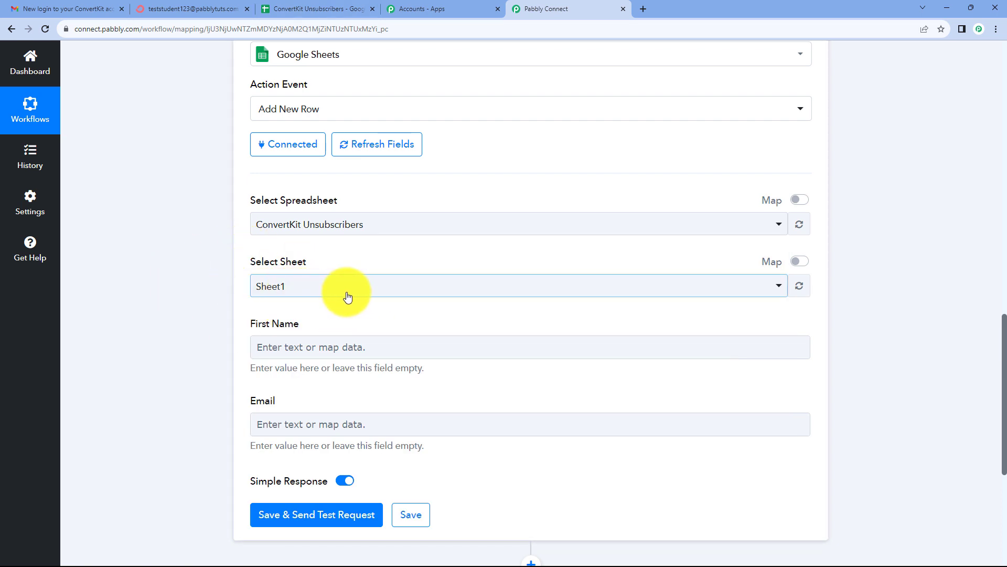
# Step: Map the First Name field to Subscriber First Name from the ConvertKit New Unsubscribe response
pyautogui.scroll(-2, 347, 297)
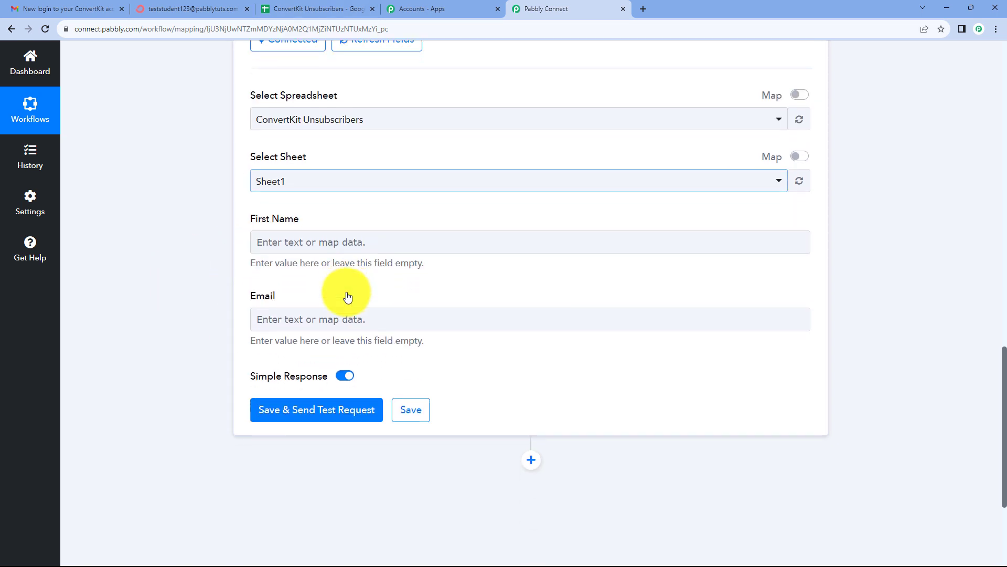
pyautogui.click(331, 244)
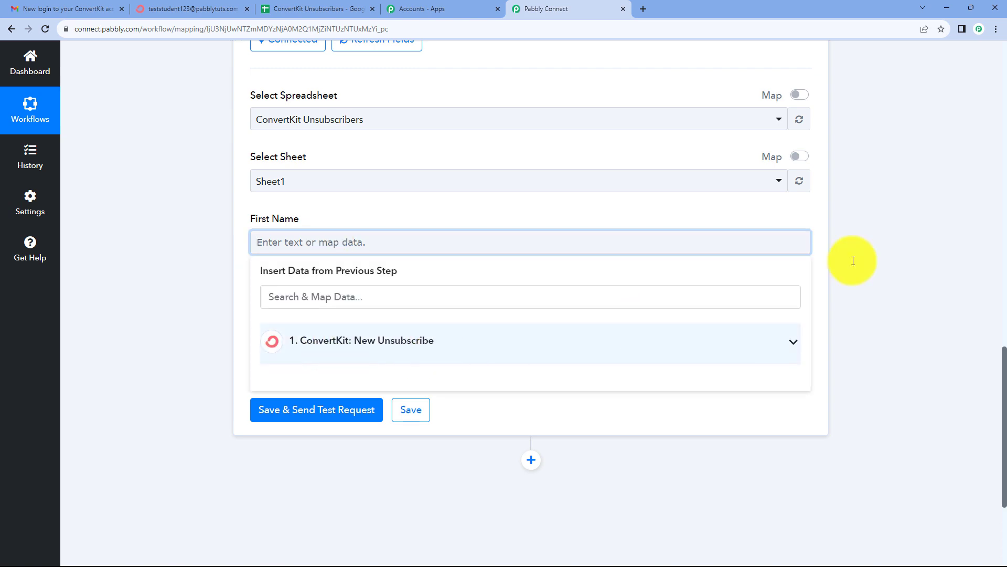
pyautogui.scroll(10, 899, 359)
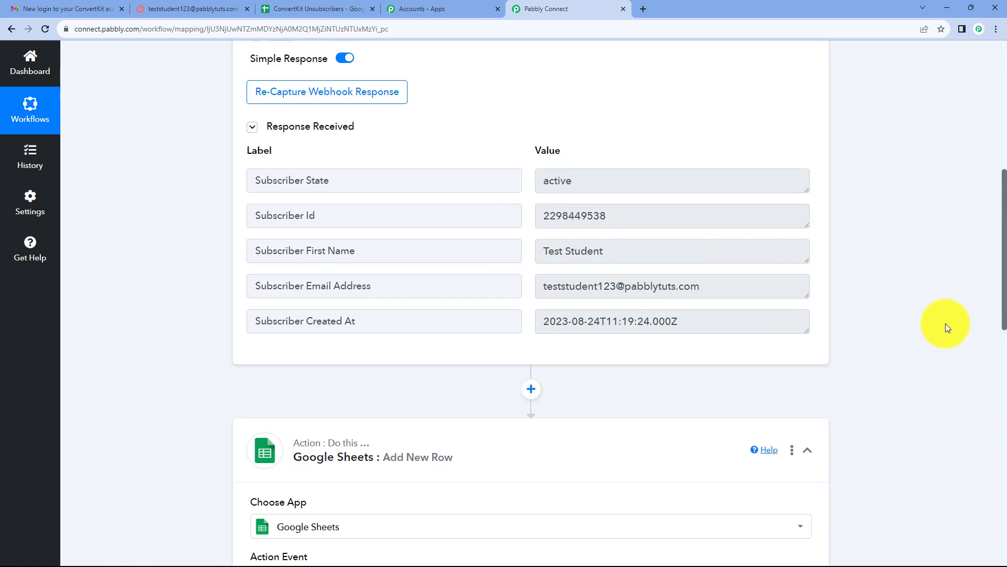
pyautogui.scroll(-9, 948, 327)
pyautogui.scroll(-4, 365, 144)
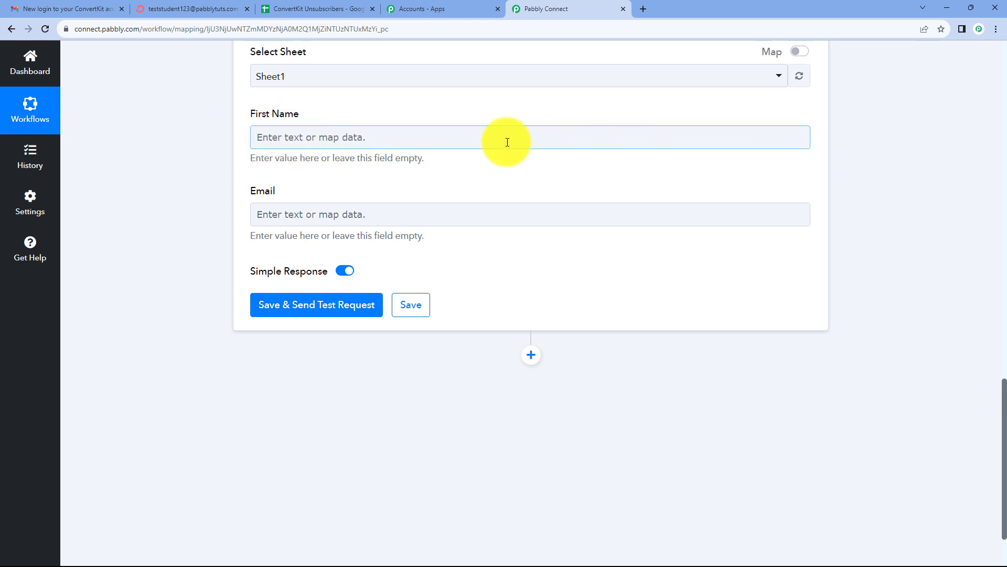
pyautogui.click(404, 136)
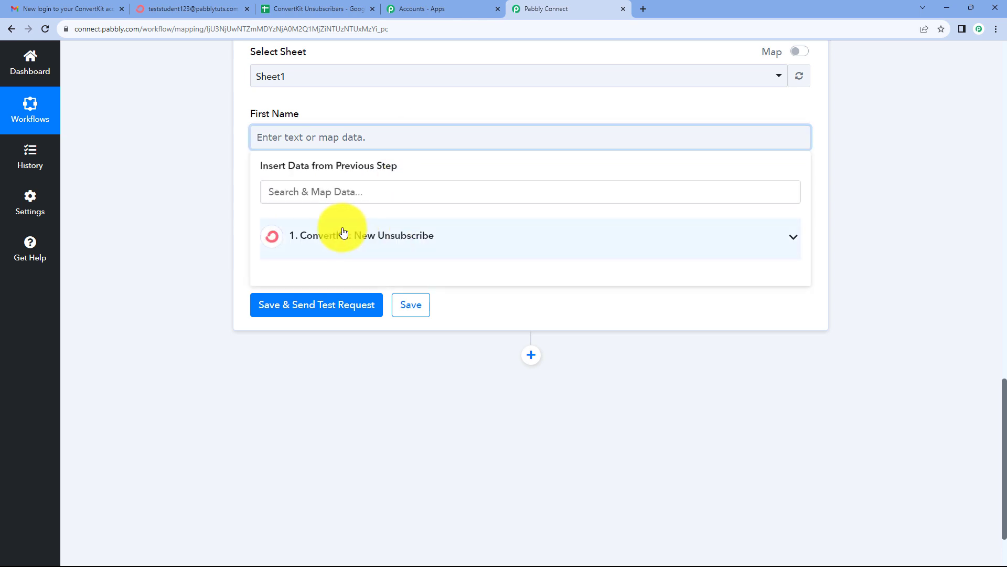
pyautogui.click(340, 237)
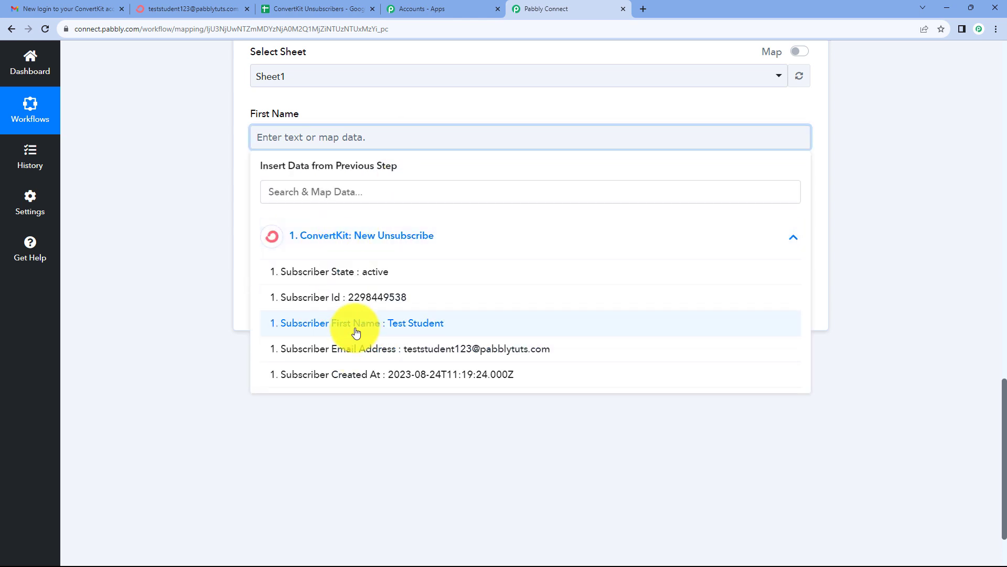
pyautogui.click(366, 323)
pyautogui.click(854, 196)
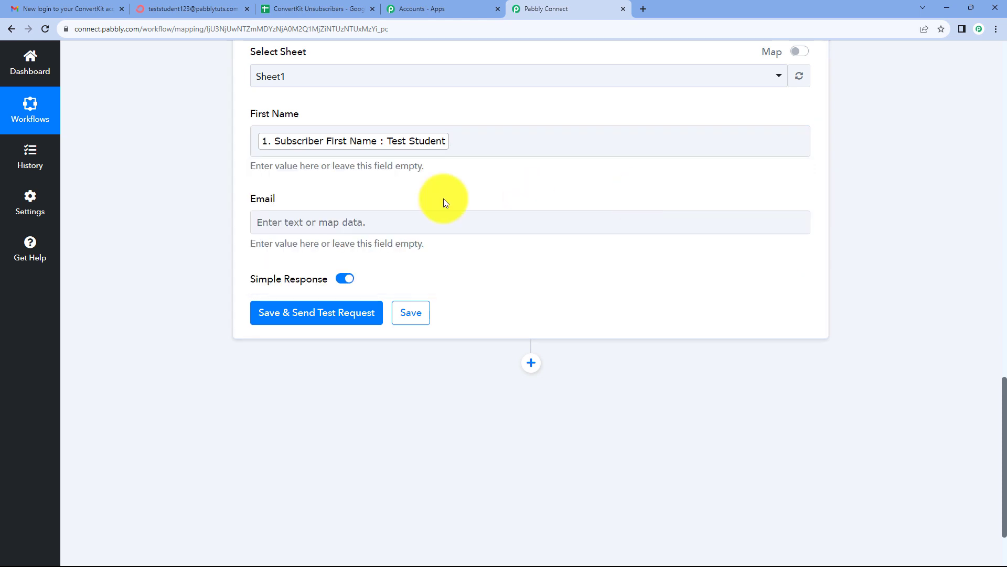
# Step: Map the Email field to Subscriber Email Address from the ConvertKit New Unsubscribe response
pyautogui.scroll(-1, 443, 202)
pyautogui.click(371, 169)
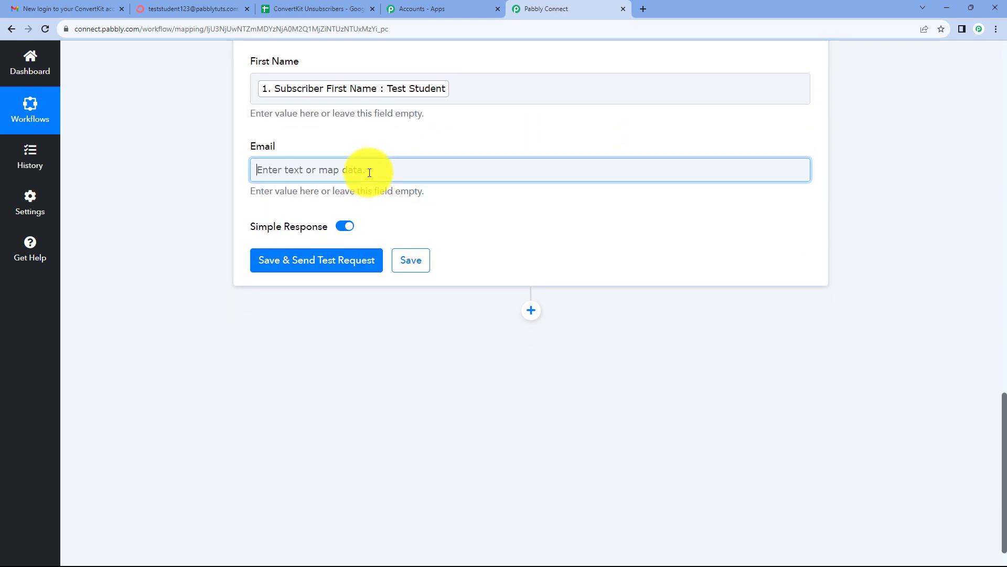
pyautogui.click(370, 268)
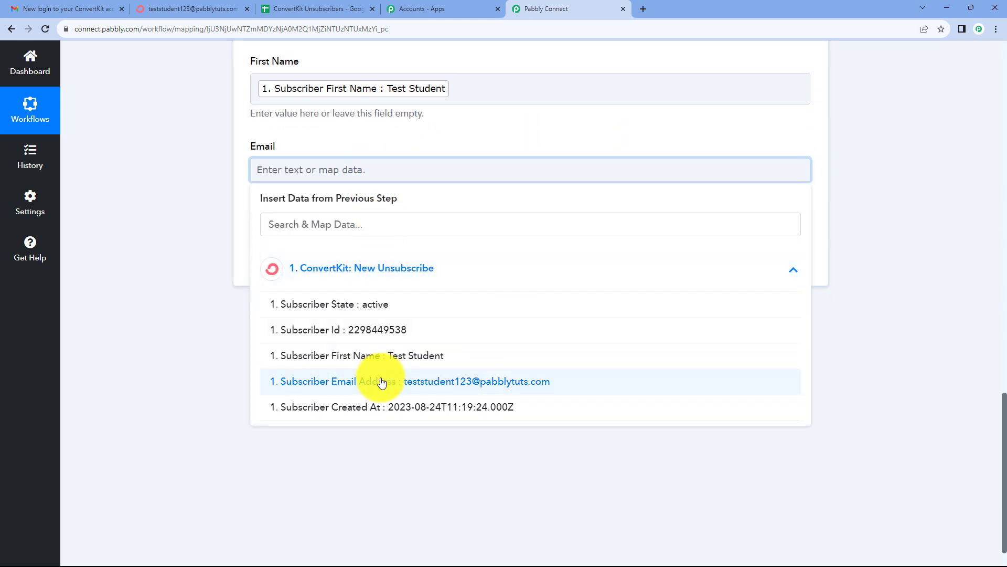
pyautogui.click(407, 377)
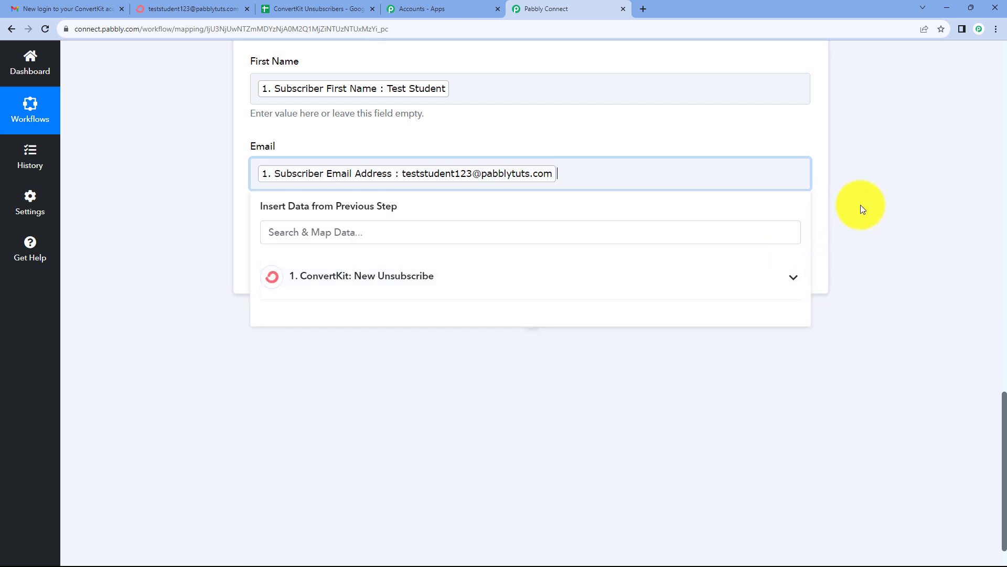
pyautogui.click(861, 204)
# Step: Save the Google Sheets action with a test request, and check row 3 of the ConvertKit Unsubscribers spreadsheet before returning to Pabbly Connect
pyautogui.click(338, 271)
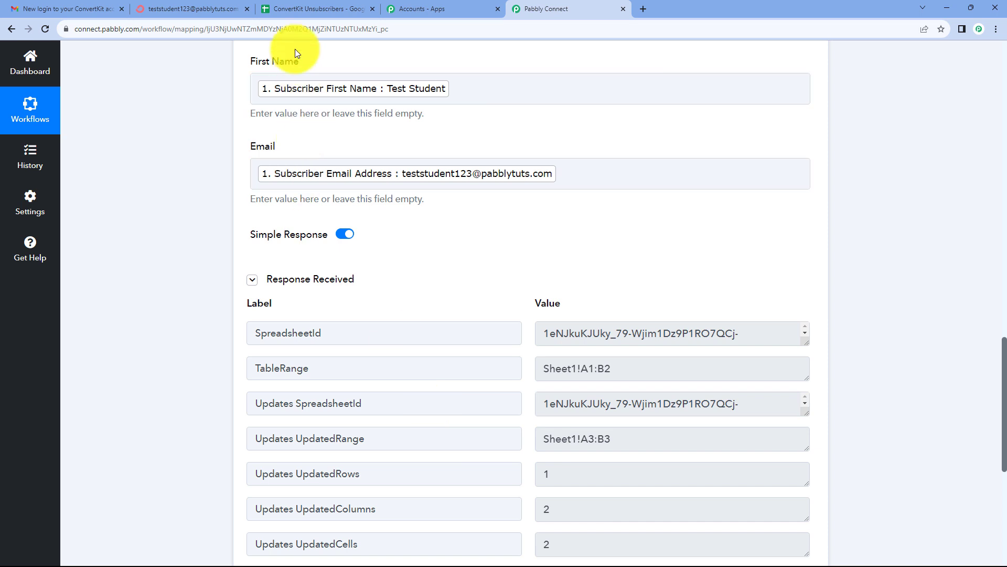
pyautogui.click(303, 9)
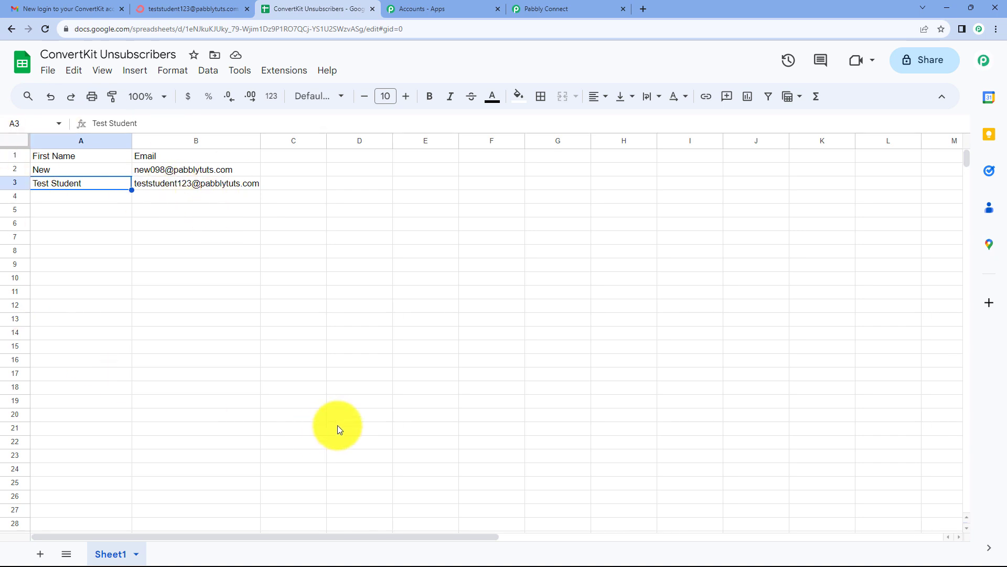
pyautogui.click(563, 4)
# Step: Collapse the Google Sheets action and the ConvertKit trigger to show the workflow overview
pyautogui.scroll(8, 853, 257)
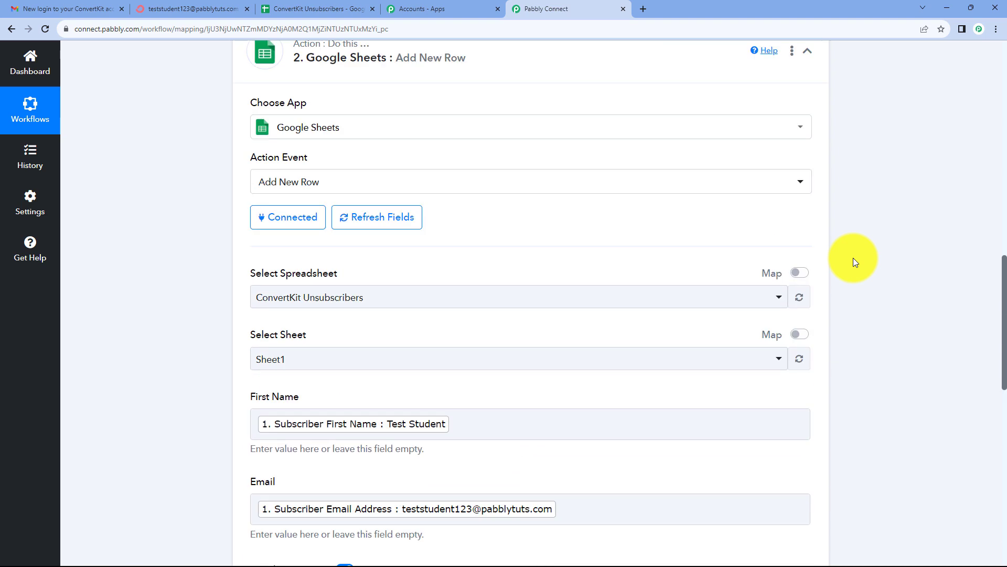
pyautogui.scroll(10, 784, 267)
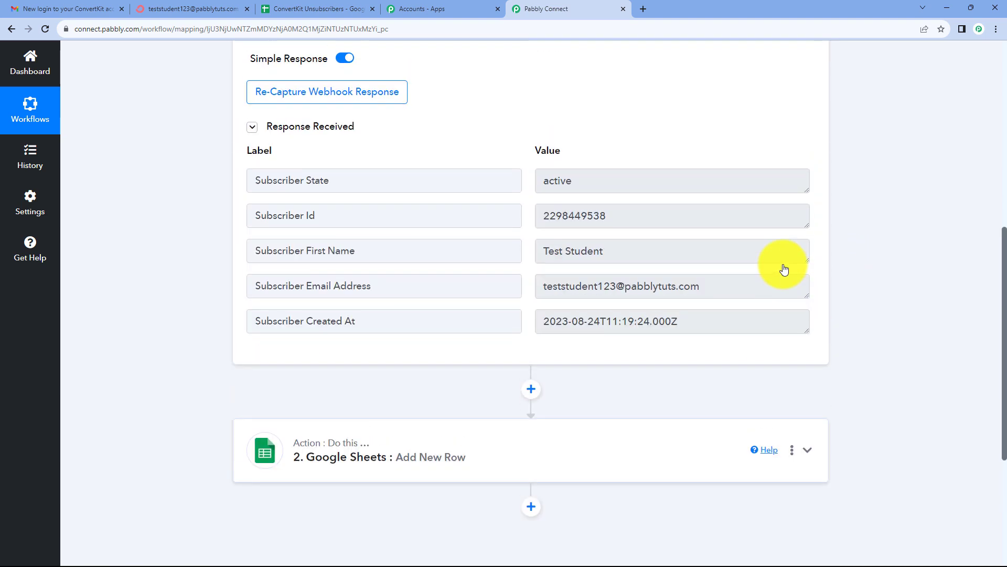
pyautogui.scroll(3, 783, 269)
pyautogui.click(807, 256)
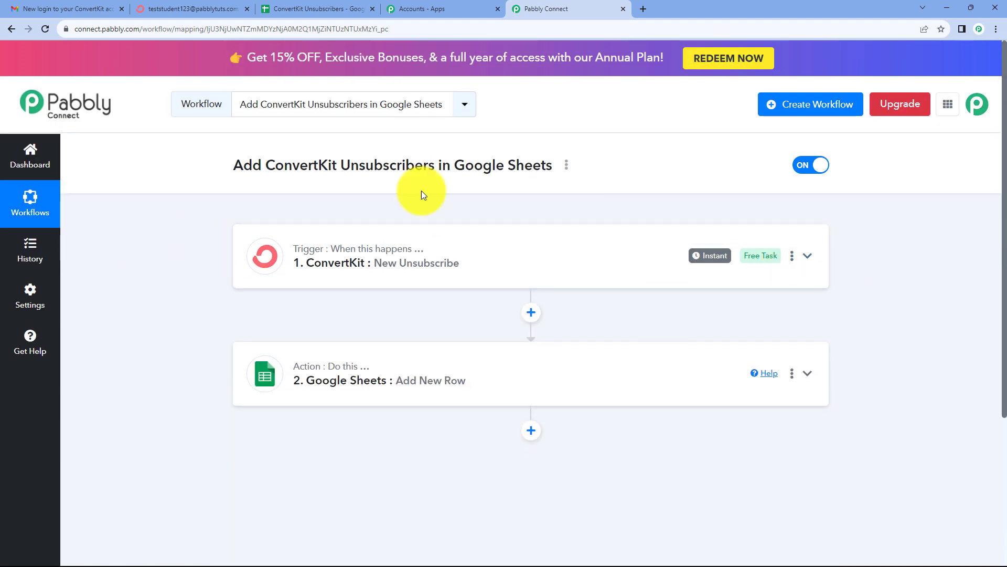